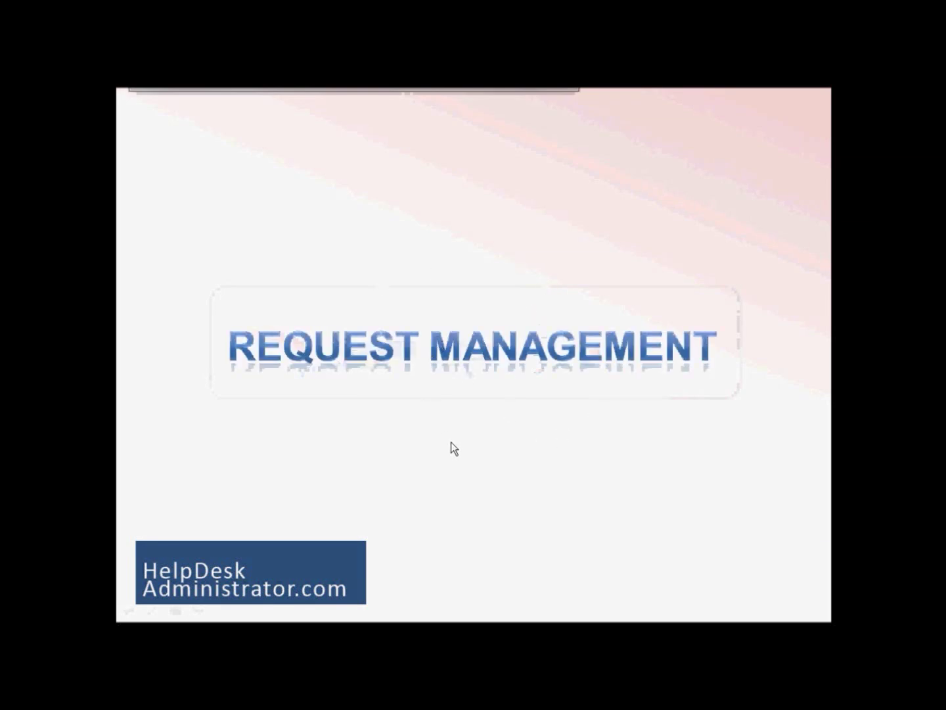
{"action": "left_click", "coordinate": [488, 470]}
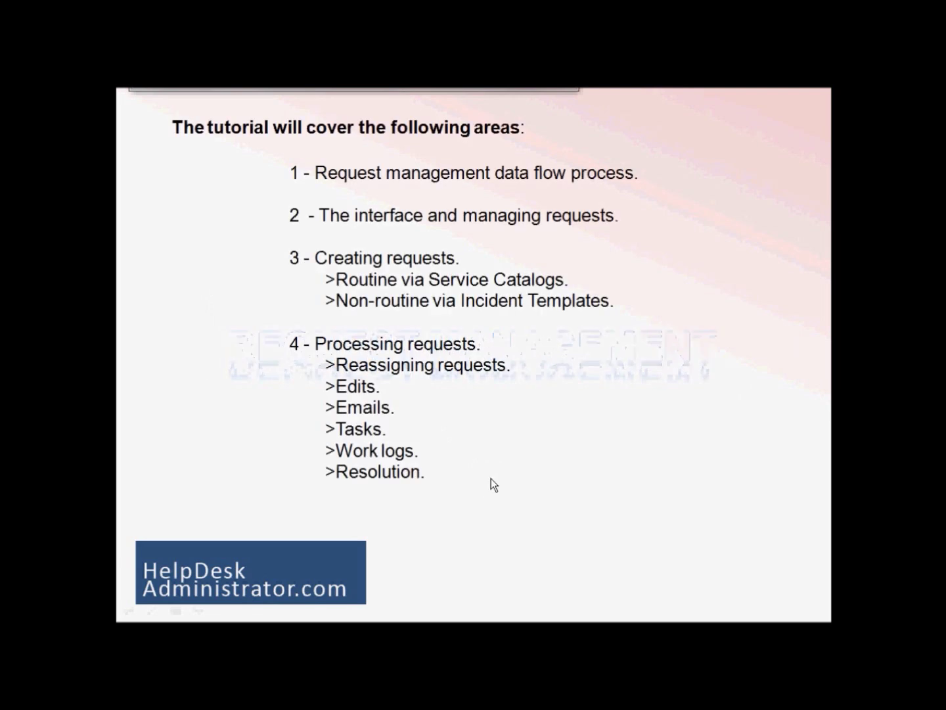
{"action": "key", "text": "alt"}
{"action": "left_click_drag", "start_coordinate": [654, 174], "coordinate": [685, 166]}
{"action": "left_click_drag", "start_coordinate": [624, 217], "coordinate": [660, 207]}
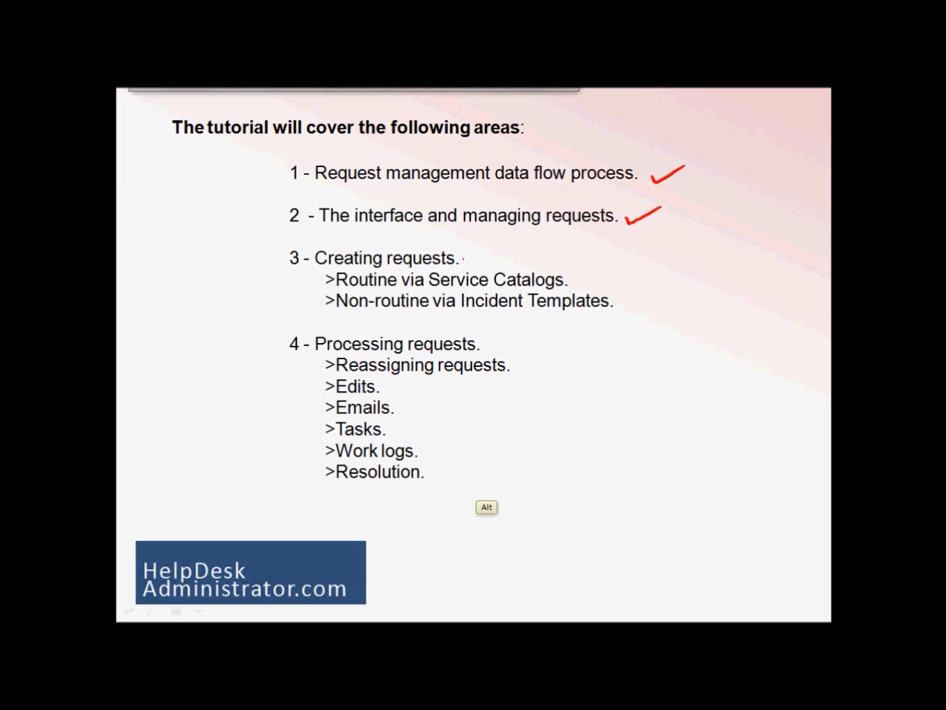
{"action": "left_click_drag", "start_coordinate": [463, 260], "coordinate": [492, 252]}
{"action": "left_click_drag", "start_coordinate": [483, 343], "coordinate": [520, 337]}
{"action": "key", "text": "e"}
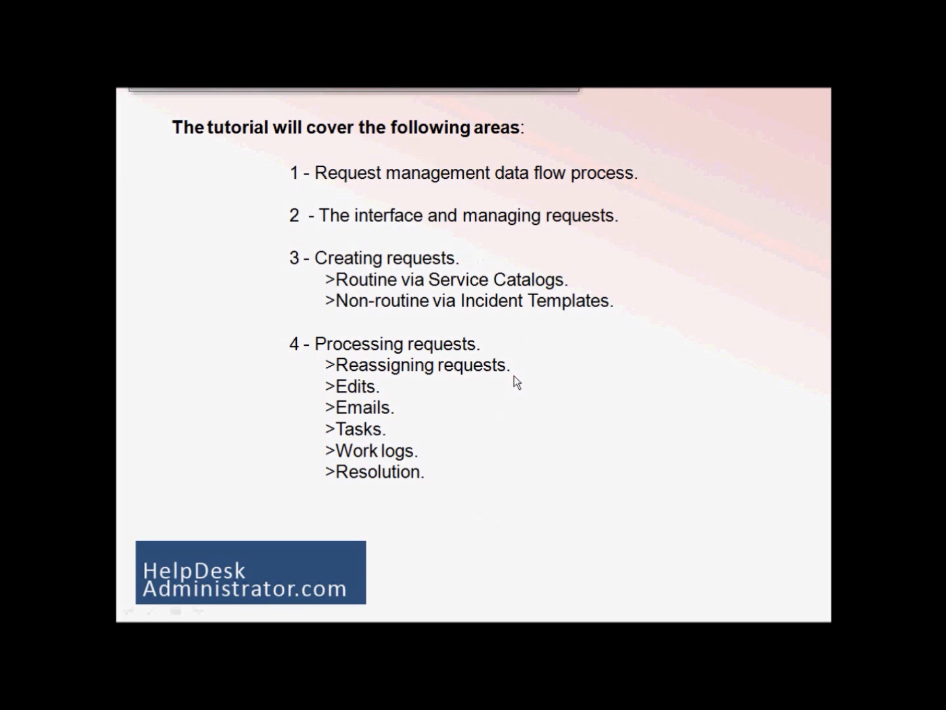
{"action": "left_click", "coordinate": [514, 378]}
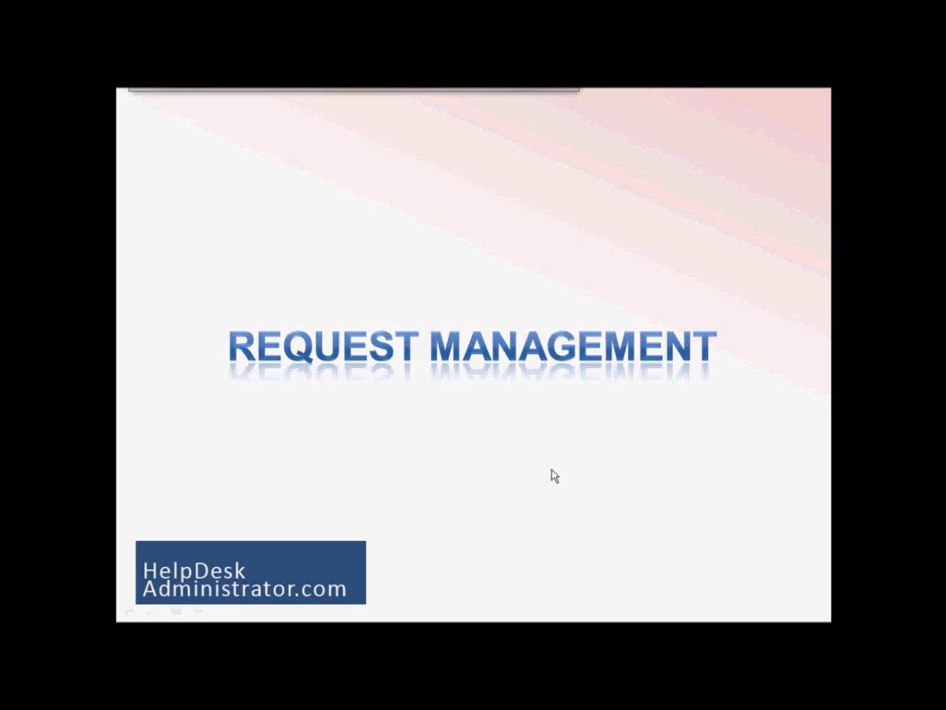
{"action": "left_click", "coordinate": [550, 472]}
{"action": "key", "text": "alt"}
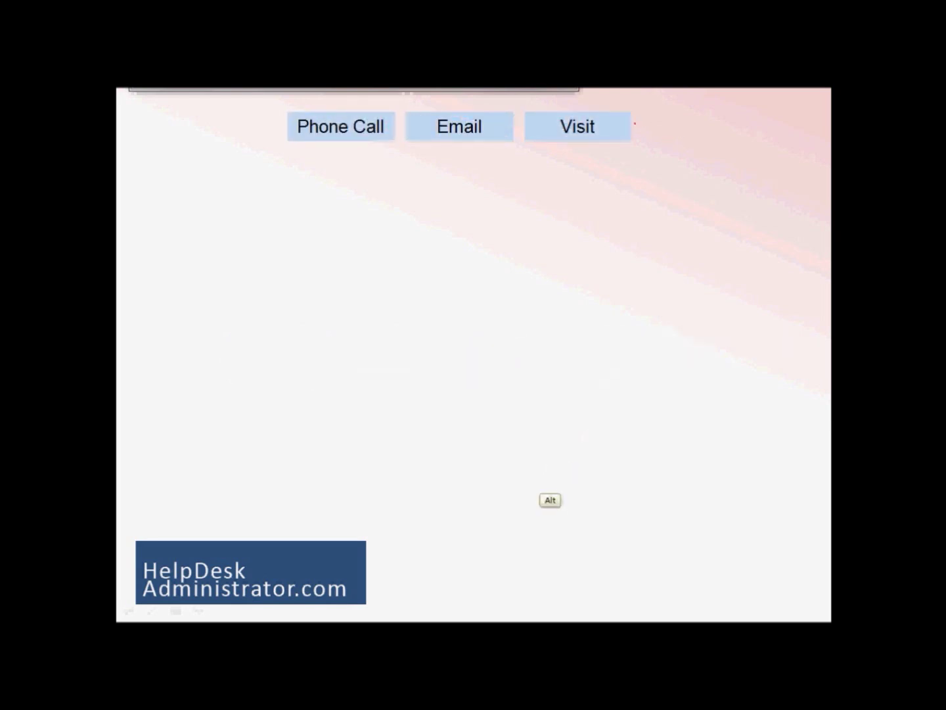
{"action": "mouse_move", "coordinate": [646, 122]}
{"action": "left_mouse_down"}
{"action": "mouse_move", "coordinate": [688, 123]}
{"action": "mouse_move", "coordinate": [667, 135]}
{"action": "left_mouse_up"}
{"action": "left_click_drag", "start_coordinate": [444, 212], "coordinate": [445, 247]}
{"action": "mouse_move", "coordinate": [444, 210]}
{"action": "left_mouse_down"}
{"action": "mouse_move", "coordinate": [428, 228]}
{"action": "mouse_move", "coordinate": [503, 236]}
{"action": "mouse_move", "coordinate": [514, 262]}
{"action": "mouse_move", "coordinate": [539, 223]}
{"action": "left_mouse_up"}
{"action": "mouse_move", "coordinate": [545, 222]}
{"action": "left_mouse_down"}
{"action": "mouse_move", "coordinate": [560, 216]}
{"action": "mouse_move", "coordinate": [559, 229]}
{"action": "left_mouse_up"}
{"action": "mouse_move", "coordinate": [593, 187]}
{"action": "left_mouse_down"}
{"action": "mouse_move", "coordinate": [595, 228]}
{"action": "mouse_move", "coordinate": [596, 202]}
{"action": "left_mouse_up"}
{"action": "left_click_drag", "start_coordinate": [598, 211], "coordinate": [630, 197]}
{"action": "left_click_drag", "start_coordinate": [643, 192], "coordinate": [641, 221]}
{"action": "left_click_drag", "start_coordinate": [467, 261], "coordinate": [618, 240]}
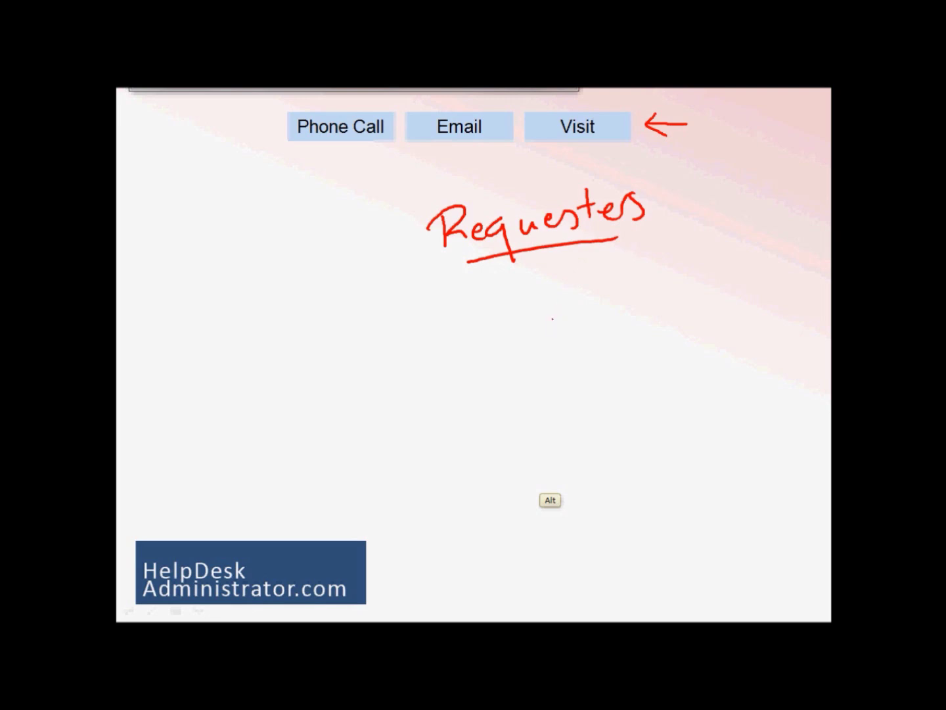
{"action": "key", "text": "e"}
{"action": "key", "text": "ctrl+a"}
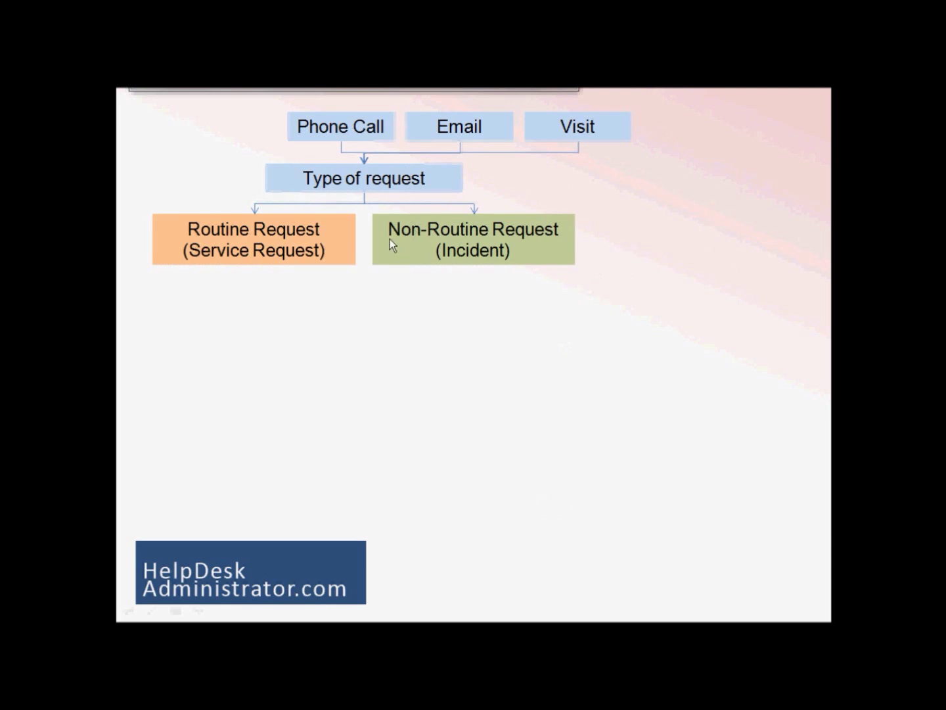
{"action": "left_click", "coordinate": [366, 282]}
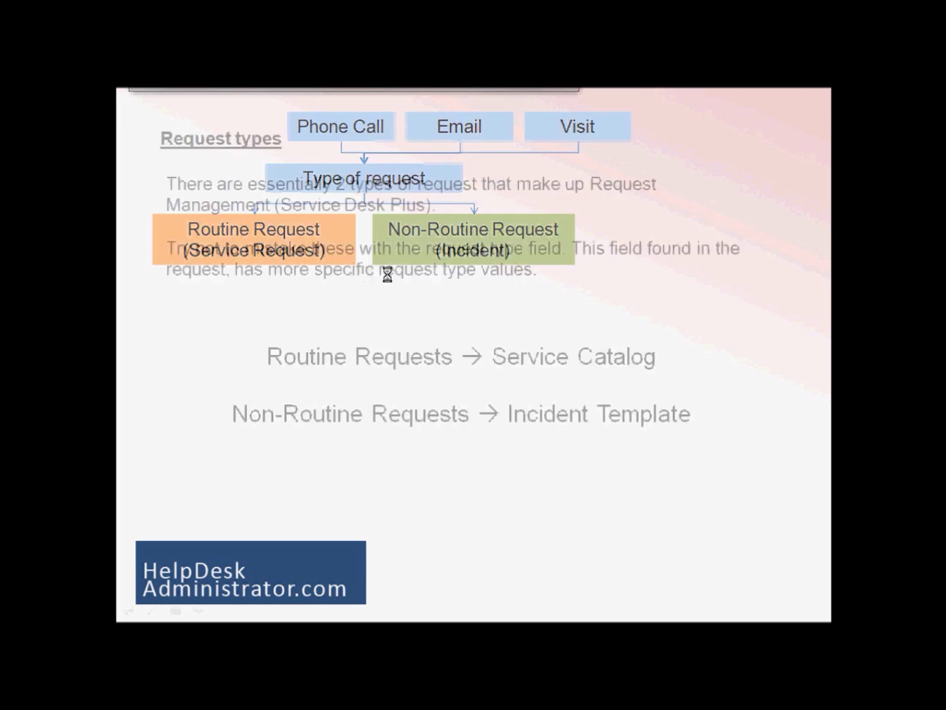
{"action": "key", "text": "alt"}
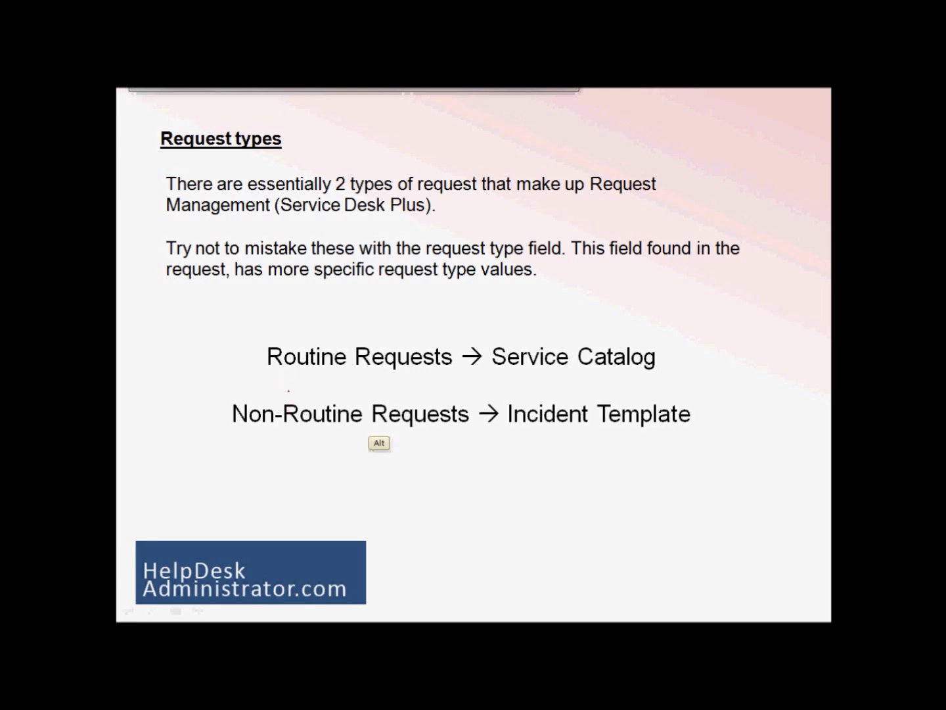
{"action": "left_click_drag", "start_coordinate": [269, 372], "coordinate": [353, 372]}
{"action": "left_click_drag", "start_coordinate": [238, 431], "coordinate": [364, 432]}
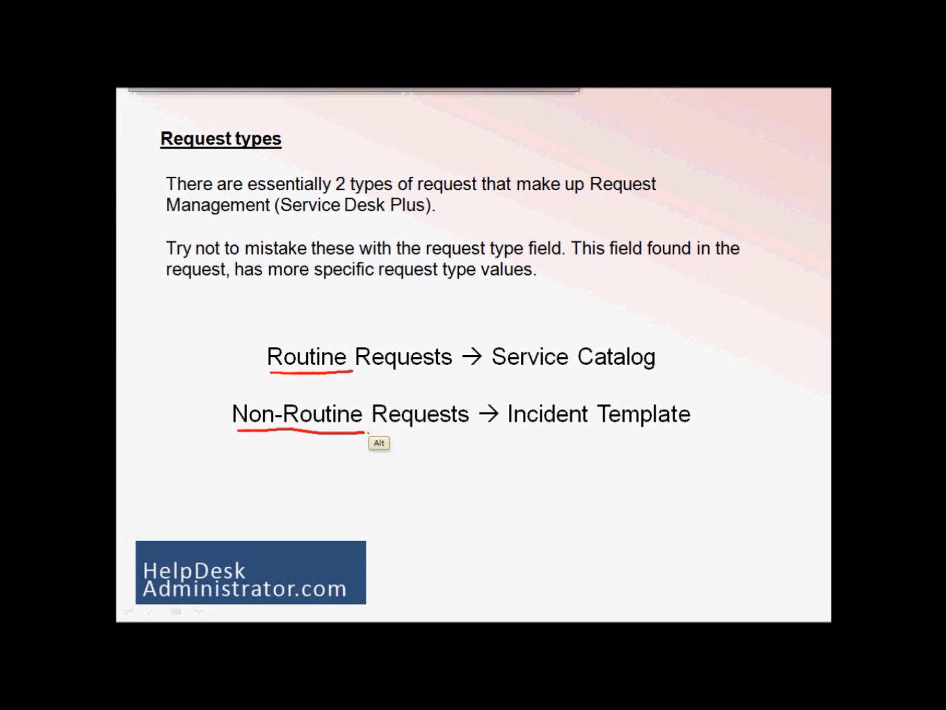
{"action": "key", "text": "e"}
{"action": "key", "text": "ctrl+a"}
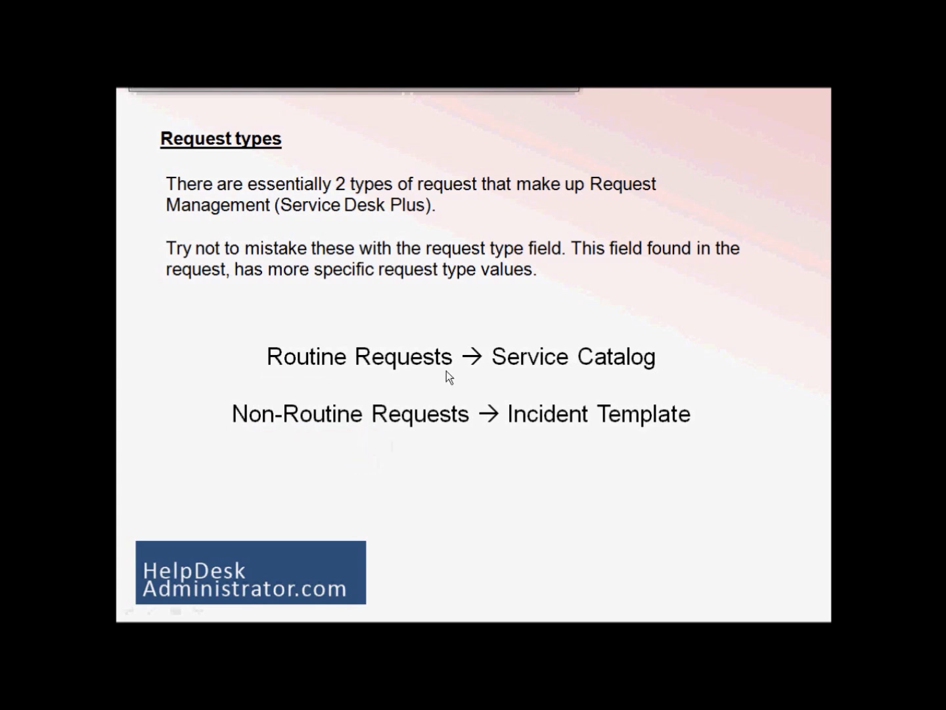
{"action": "key", "text": "Right"}
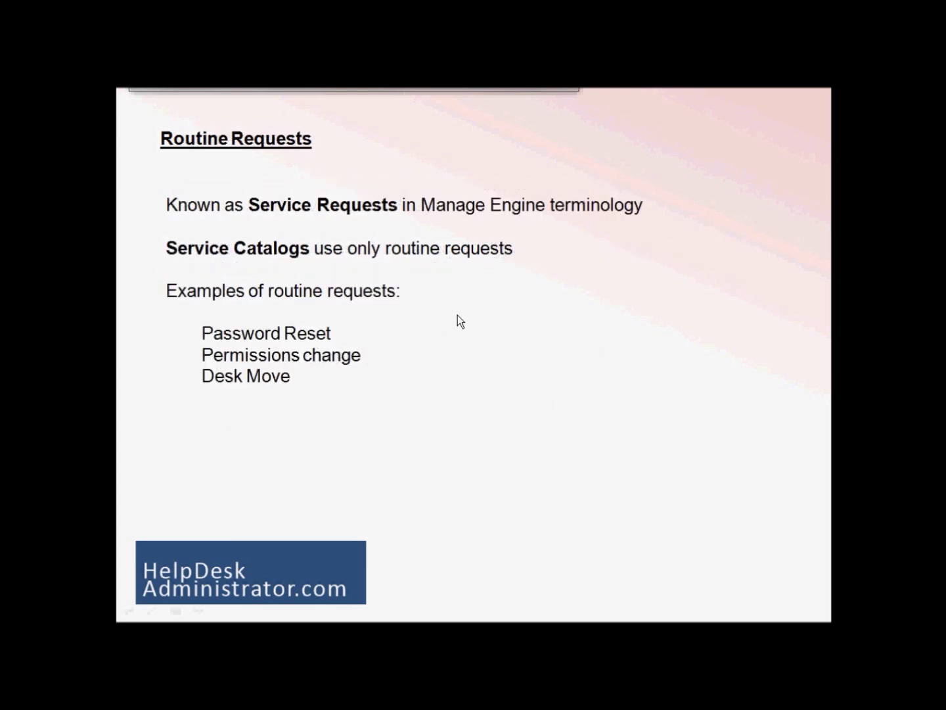
{"action": "key", "text": "ctrl+p"}
{"action": "left_click_drag", "start_coordinate": [335, 336], "coordinate": [361, 329]}
{"action": "left_click_drag", "start_coordinate": [313, 378], "coordinate": [339, 370]}
{"action": "left_click_drag", "start_coordinate": [169, 261], "coordinate": [310, 257]}
{"action": "key", "text": "e"}
{"action": "key", "text": "ctrl+a"}
{"action": "left_click", "coordinate": [340, 317]}
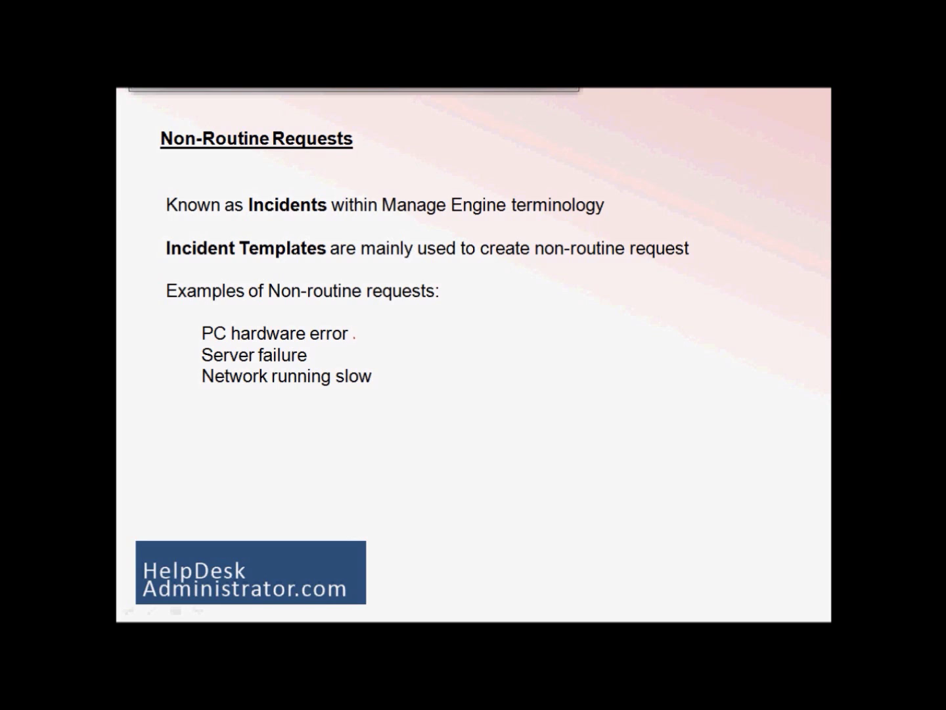
{"action": "key", "text": "ctrl+p"}
{"action": "left_click_drag", "start_coordinate": [355, 336], "coordinate": [400, 326]}
{"action": "left_click_drag", "start_coordinate": [328, 358], "coordinate": [359, 351]}
{"action": "left_click_drag", "start_coordinate": [167, 259], "coordinate": [323, 262]}
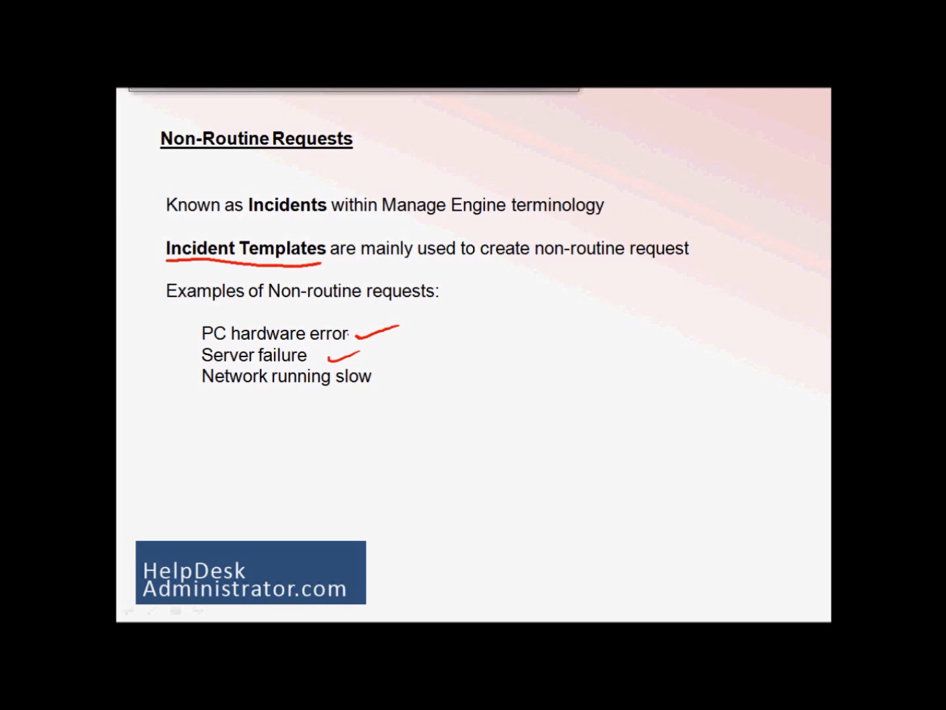
{"action": "key", "text": "e"}
{"action": "key", "text": "ctrl+a"}
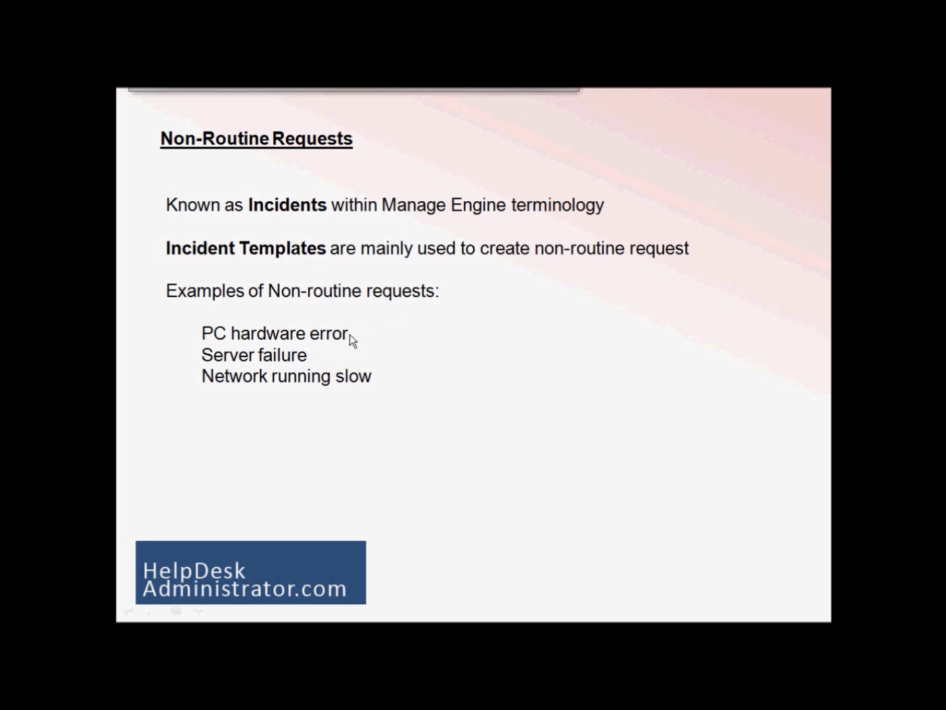
{"action": "left_click", "coordinate": [385, 325]}
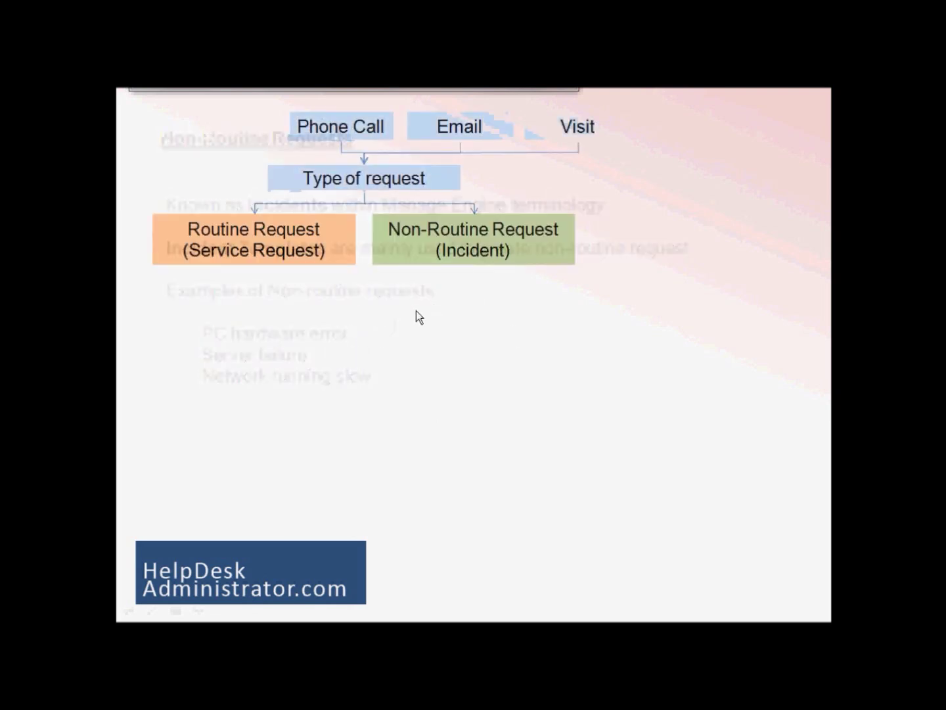
{"action": "left_click", "coordinate": [337, 242]}
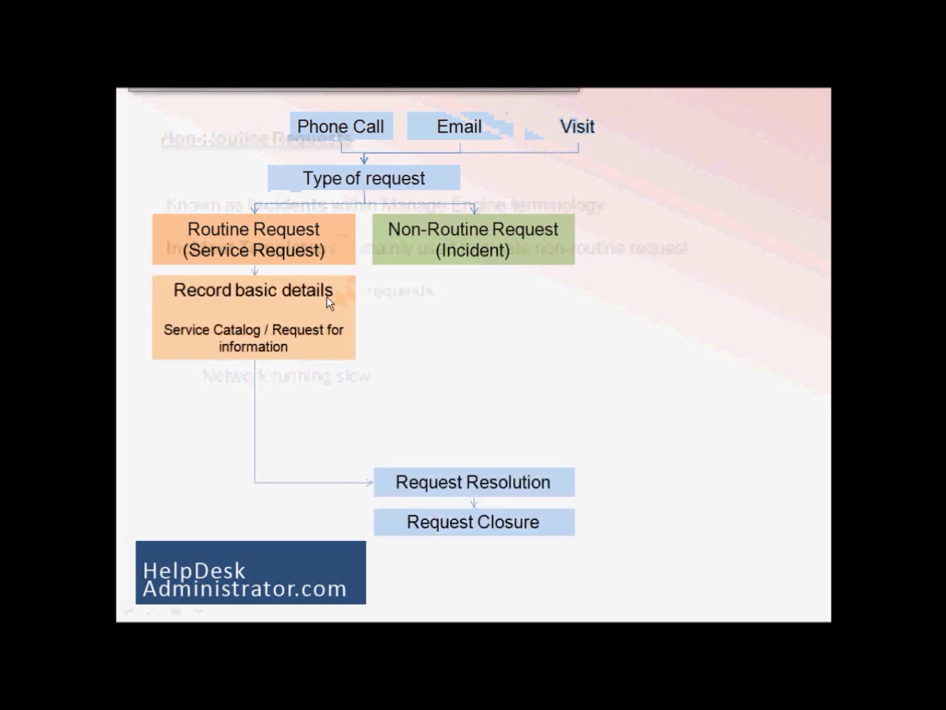
{"action": "key", "text": "alt"}
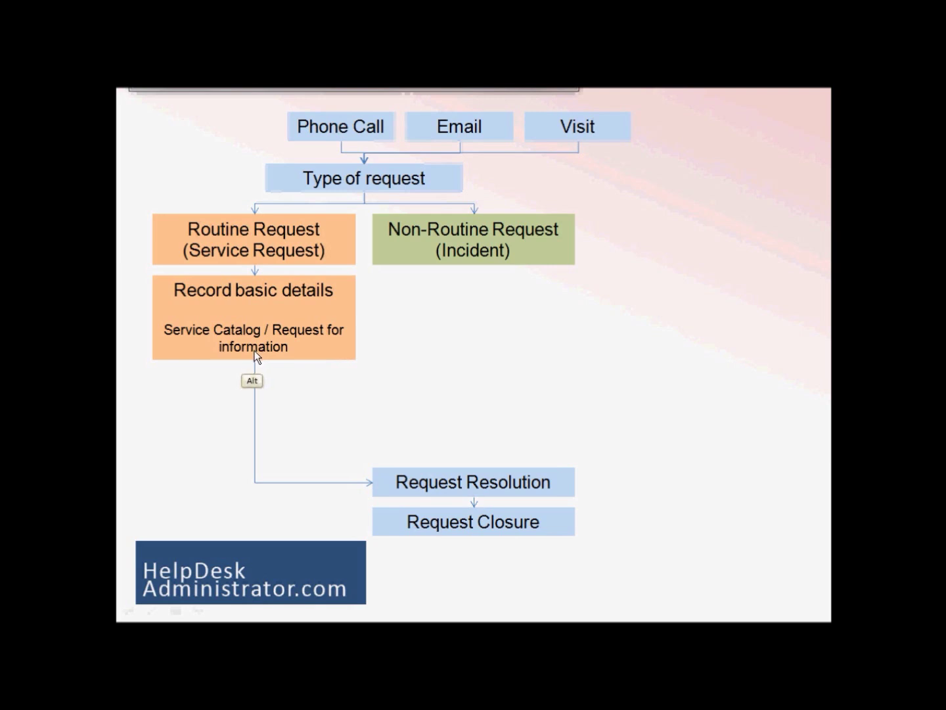
{"action": "left_click_drag", "start_coordinate": [182, 300], "coordinate": [332, 304]}
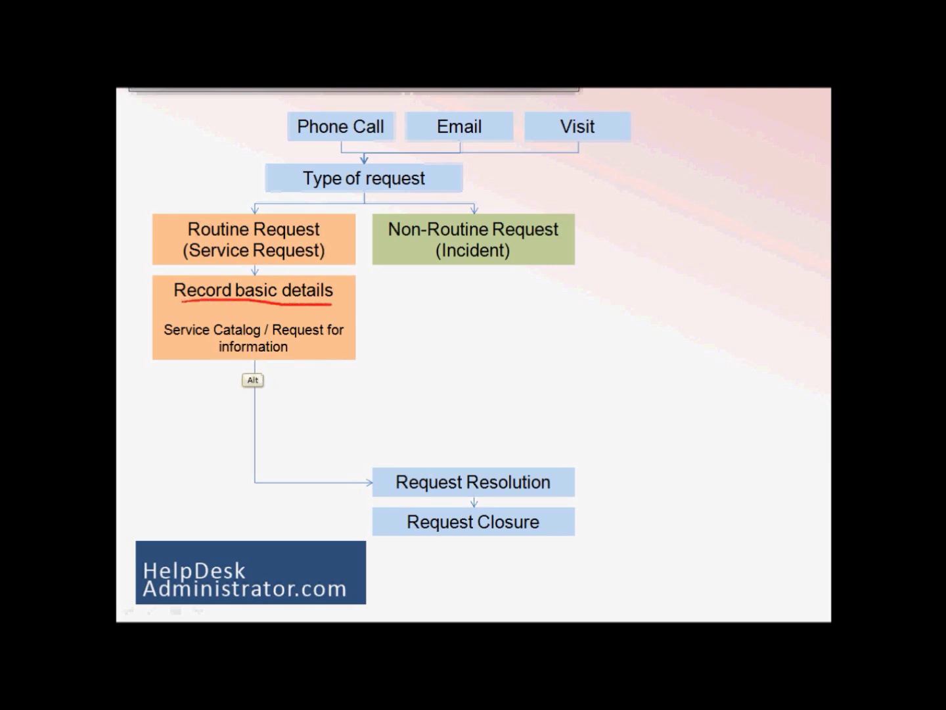
{"action": "left_click_drag", "start_coordinate": [209, 387], "coordinate": [210, 433]}
{"action": "mouse_move", "coordinate": [195, 408]}
{"action": "left_mouse_down"}
{"action": "mouse_move", "coordinate": [210, 434]}
{"action": "mouse_move", "coordinate": [228, 408]}
{"action": "mouse_move", "coordinate": [317, 396]}
{"action": "left_mouse_up"}
{"action": "mouse_move", "coordinate": [269, 419]}
{"action": "left_mouse_down"}
{"action": "mouse_move", "coordinate": [308, 424]}
{"action": "mouse_move", "coordinate": [298, 436]}
{"action": "left_mouse_up"}
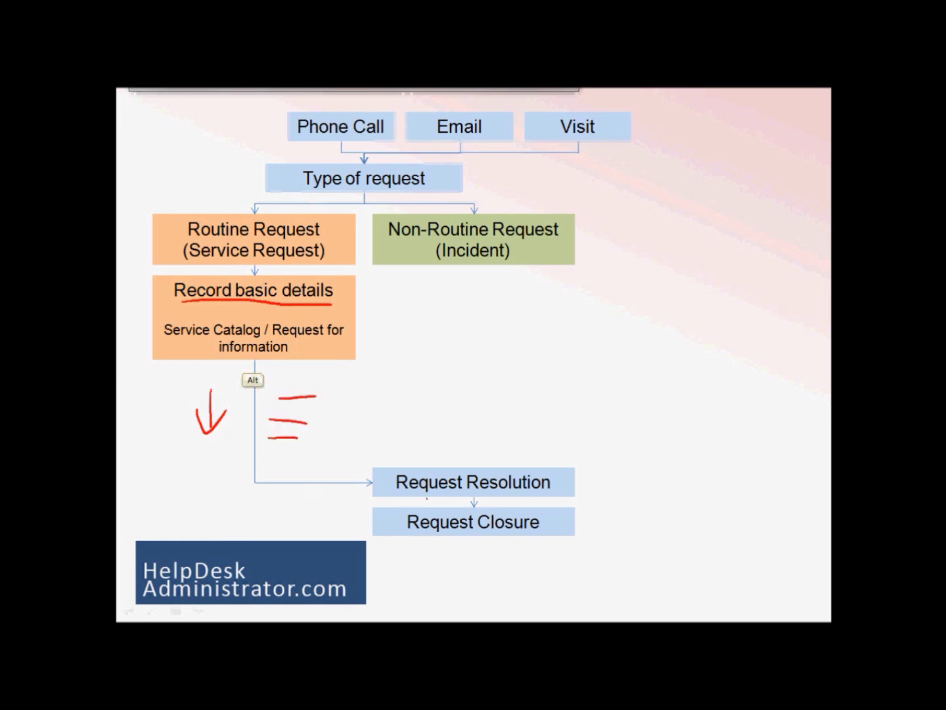
{"action": "mouse_move", "coordinate": [565, 482]}
{"action": "left_mouse_down"}
{"action": "mouse_move", "coordinate": [564, 525]}
{"action": "mouse_move", "coordinate": [559, 518]}
{"action": "mouse_move", "coordinate": [571, 531]}
{"action": "left_mouse_up"}
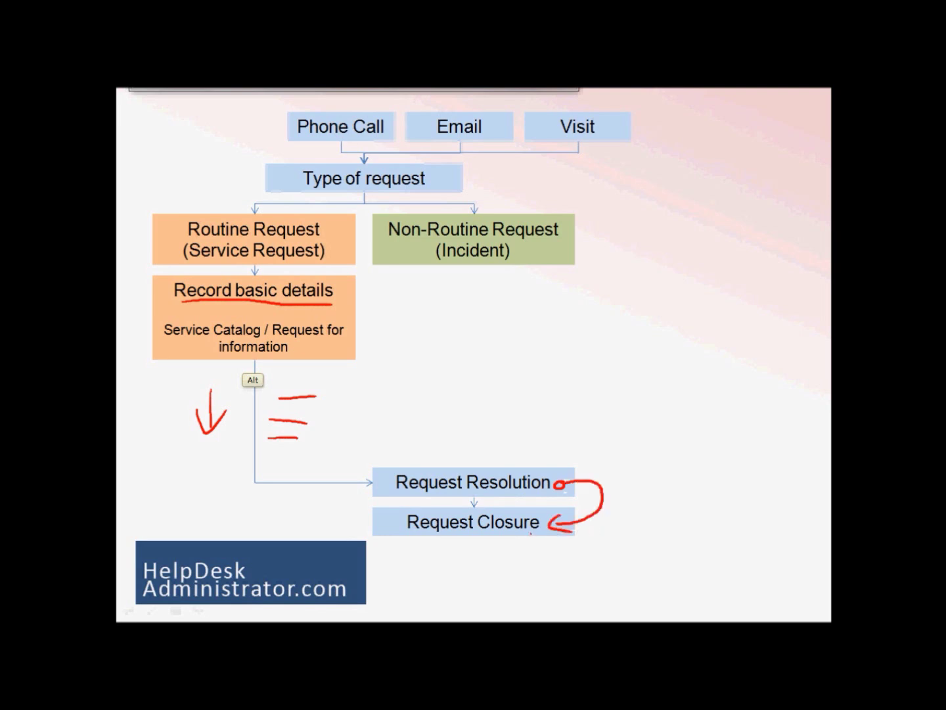
{"action": "key", "text": "e"}
{"action": "key", "text": "Right"}
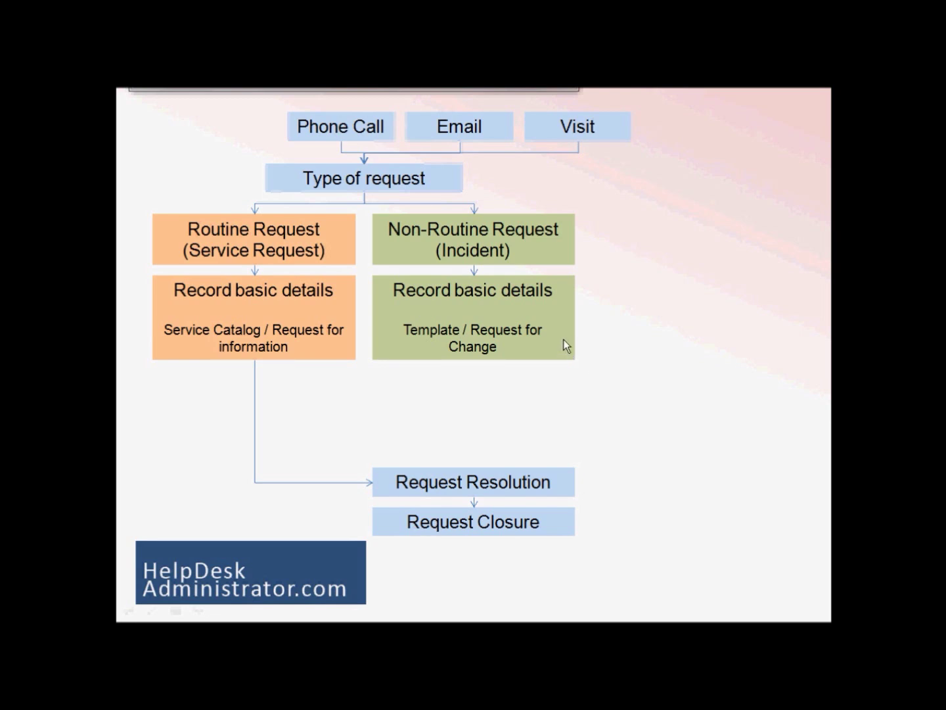
{"action": "left_click", "coordinate": [561, 336]}
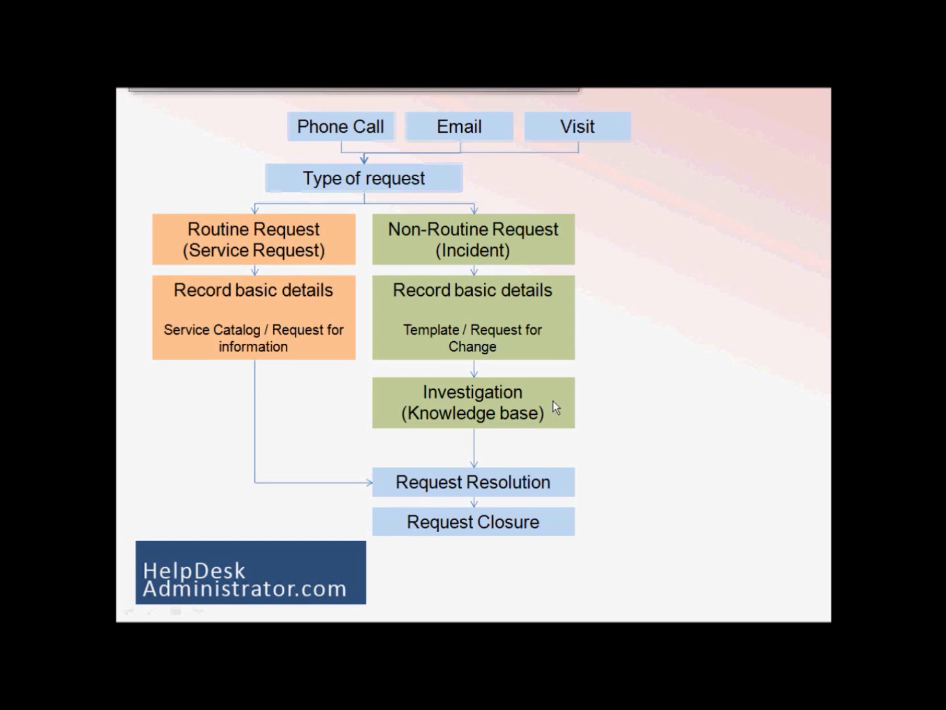
{"action": "left_click", "coordinate": [555, 399]}
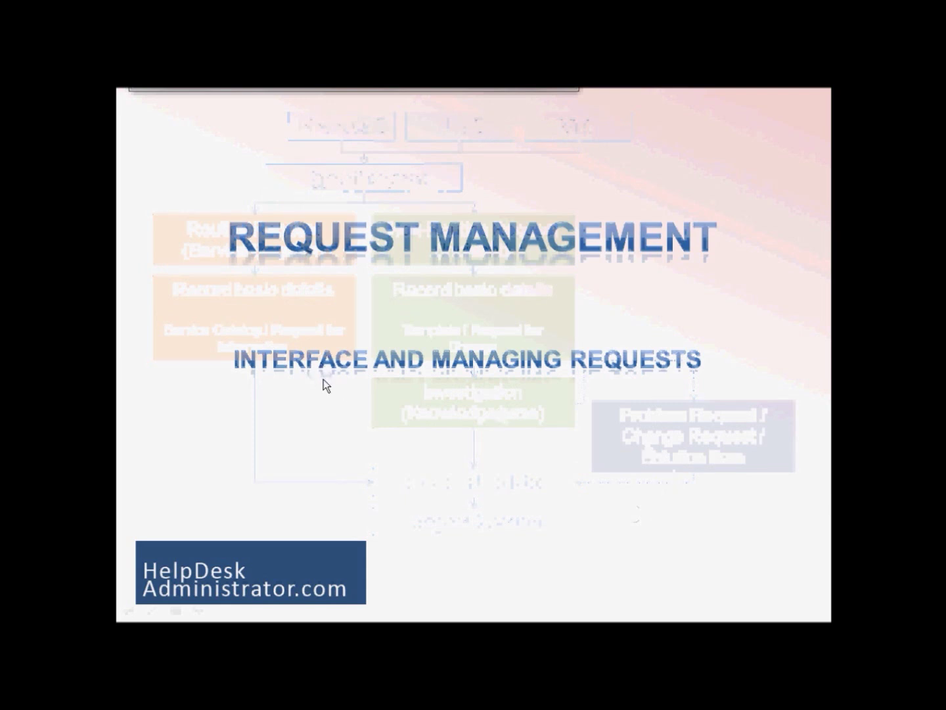
Switch to ManageEngine ServiceDesk in the browser and show the list of requests.
{"action": "key", "text": "alt+Tab"}
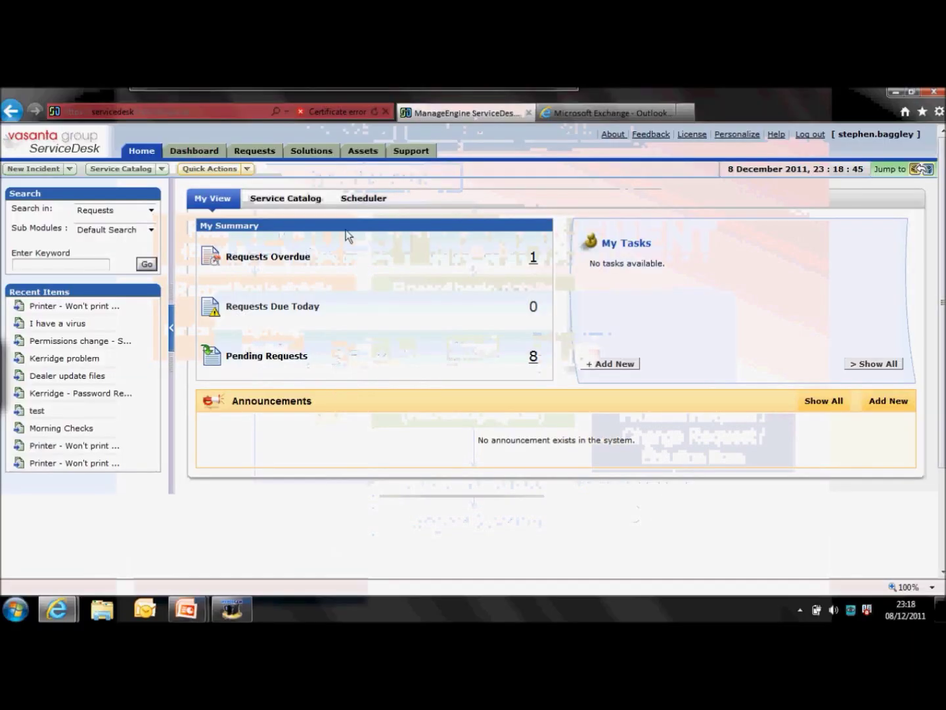
{"action": "left_click", "coordinate": [264, 151]}
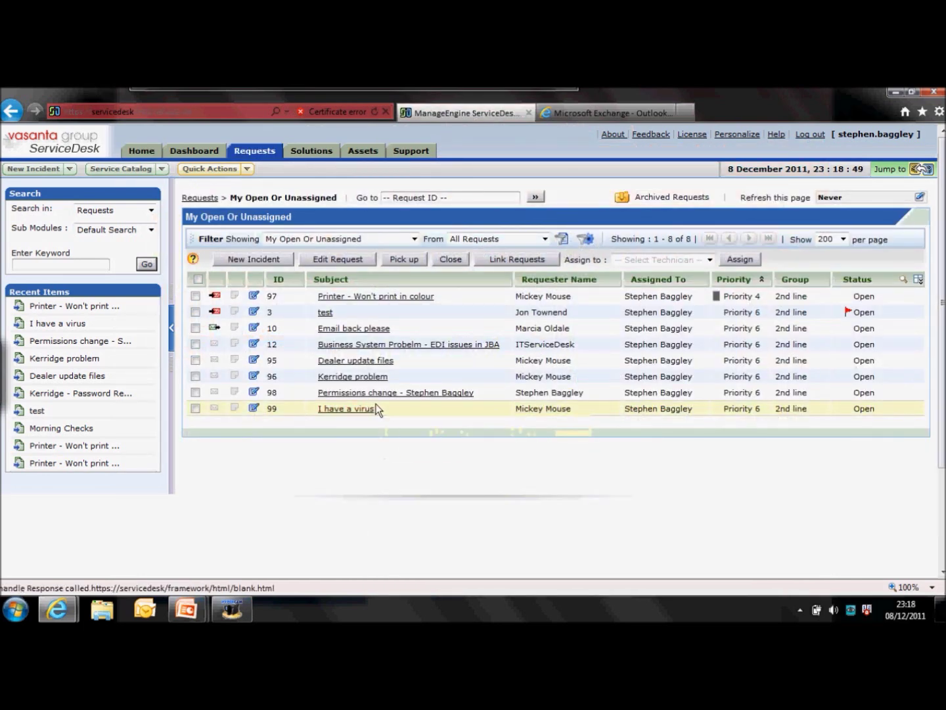
{"action": "left_click", "coordinate": [371, 408]}
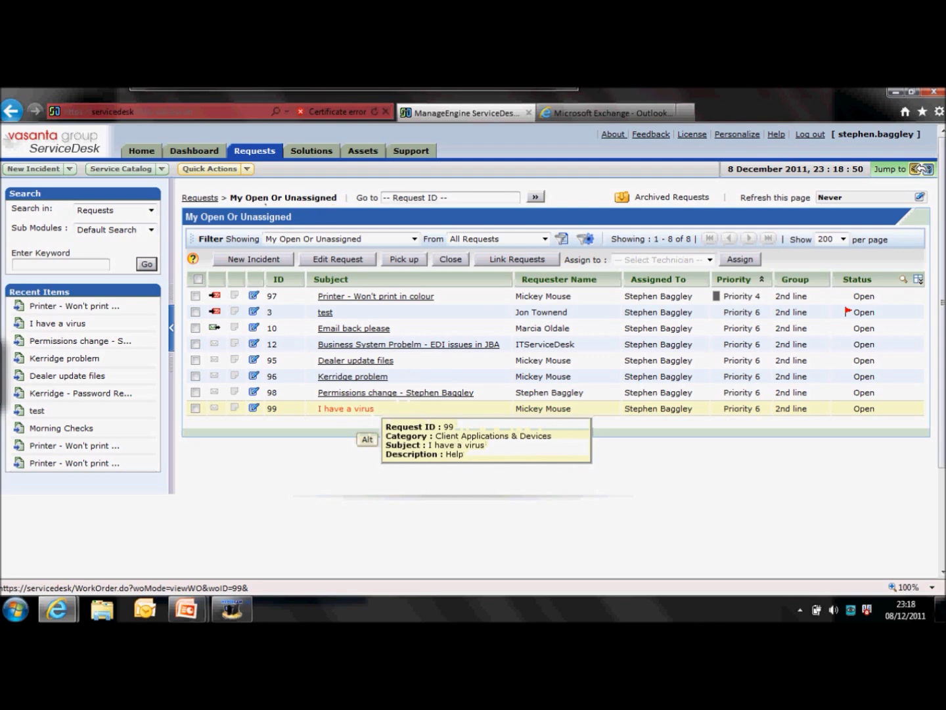
{"action": "left_click_drag", "start_coordinate": [258, 208], "coordinate": [303, 206]}
{"action": "mouse_move", "coordinate": [448, 178]}
{"action": "left_mouse_down"}
{"action": "mouse_move", "coordinate": [412, 187]}
{"action": "mouse_move", "coordinate": [451, 196]}
{"action": "left_mouse_up"}
{"action": "left_click_drag", "start_coordinate": [676, 184], "coordinate": [641, 212]}
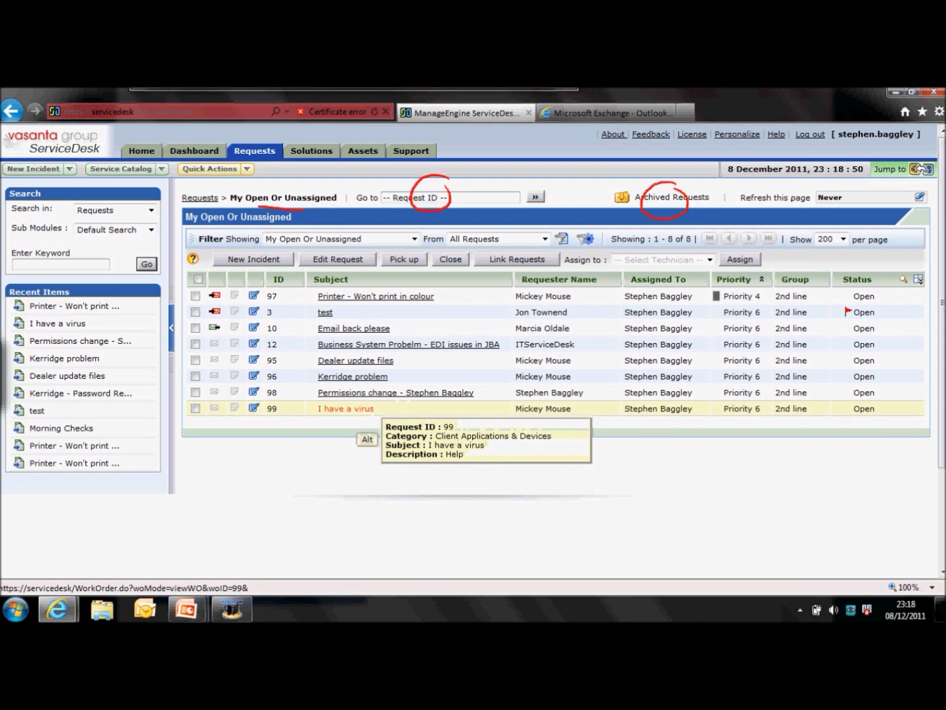
{"action": "left_click_drag", "start_coordinate": [871, 183], "coordinate": [855, 197]}
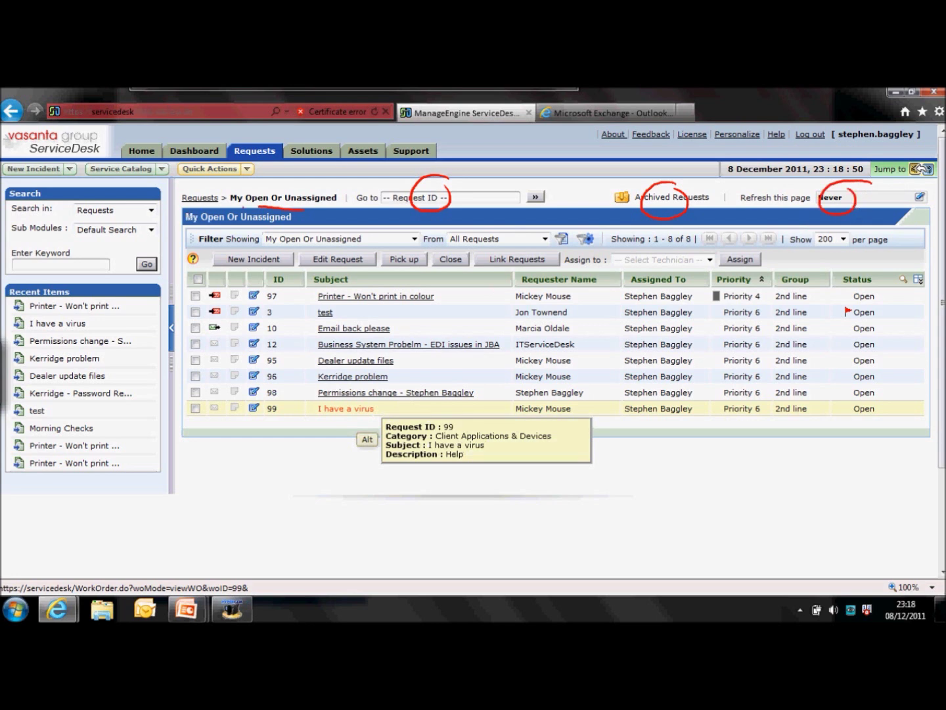
{"action": "mouse_move", "coordinate": [183, 213]}
{"action": "left_mouse_down"}
{"action": "mouse_move", "coordinate": [164, 402]}
{"action": "mouse_move", "coordinate": [192, 436]}
{"action": "mouse_move", "coordinate": [238, 433]}
{"action": "left_mouse_up"}
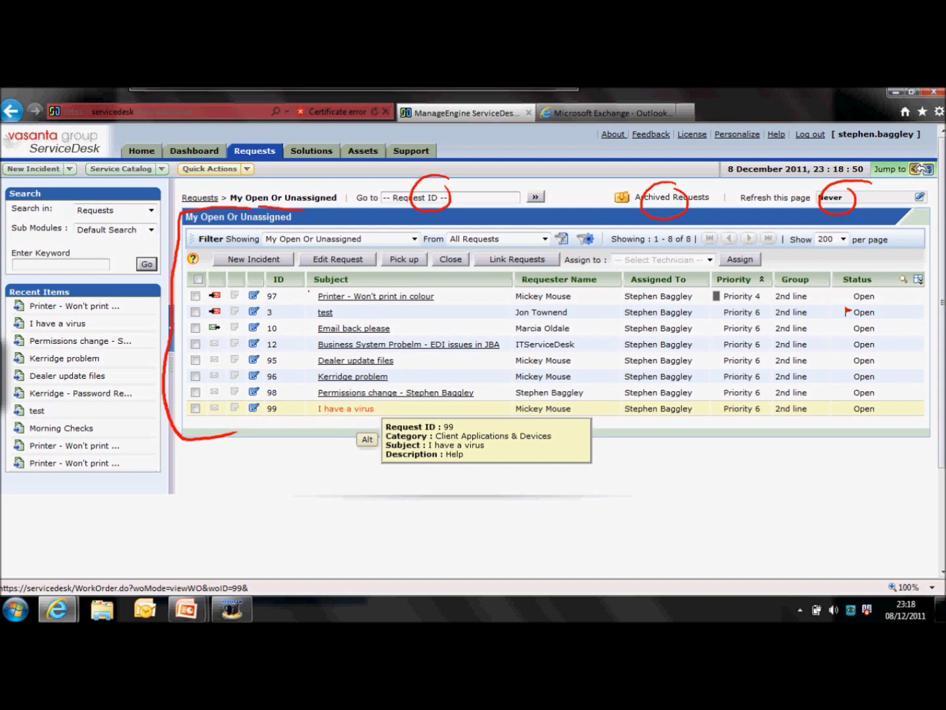
{"action": "left_click_drag", "start_coordinate": [310, 282], "coordinate": [321, 268]}
{"action": "mouse_move", "coordinate": [912, 265]}
{"action": "left_mouse_down"}
{"action": "mouse_move", "coordinate": [932, 275]}
{"action": "mouse_move", "coordinate": [906, 270]}
{"action": "left_mouse_up"}
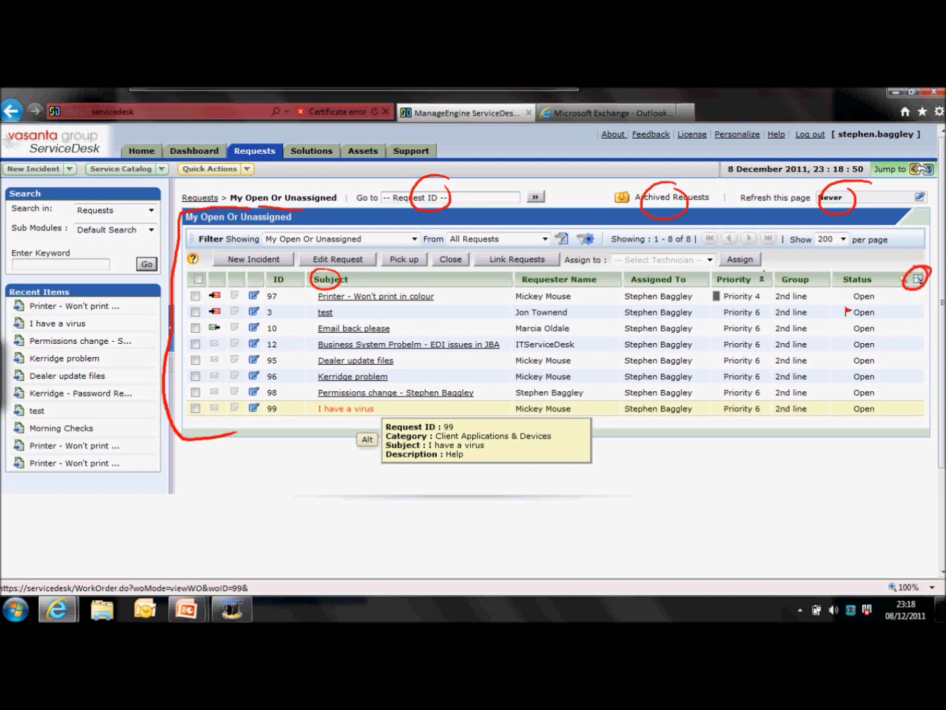
{"action": "left_click_drag", "start_coordinate": [765, 269], "coordinate": [774, 271]}
{"action": "key", "text": "e"}
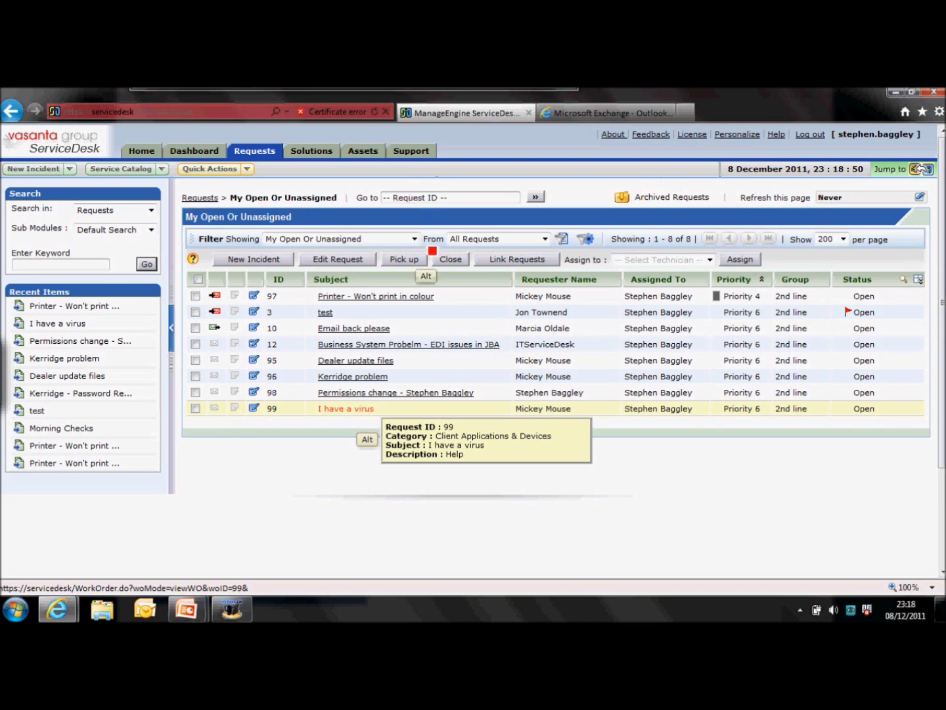
{"action": "key", "text": "alt"}
{"action": "key", "text": "alt"}
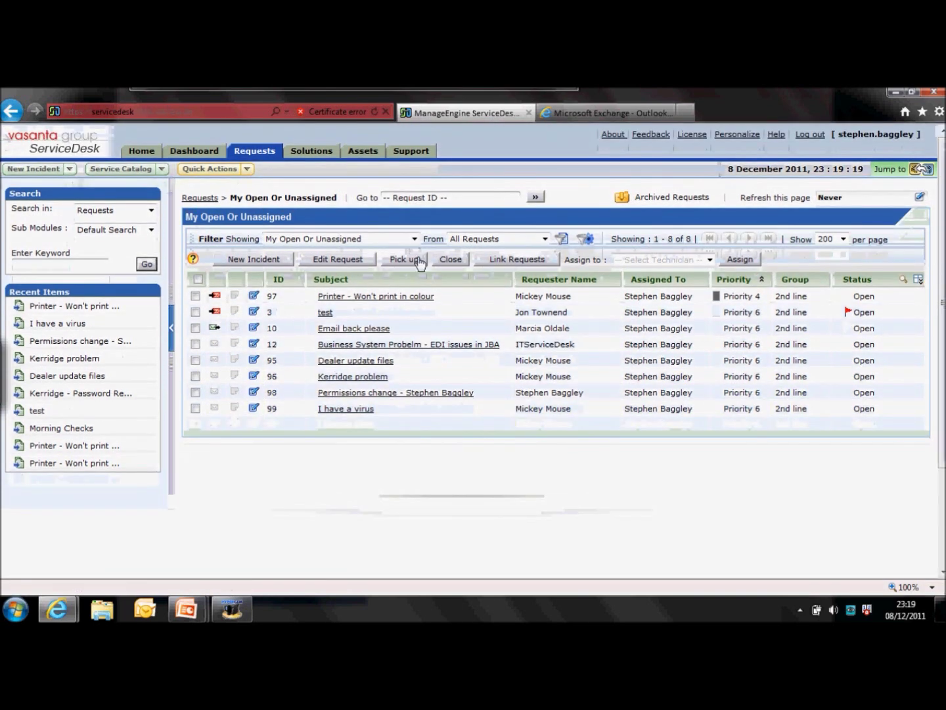
Filter the request list by the My Requests On Hold view and by the Open Requests view.
{"action": "left_click", "coordinate": [411, 240]}
{"action": "left_click", "coordinate": [335, 323]}
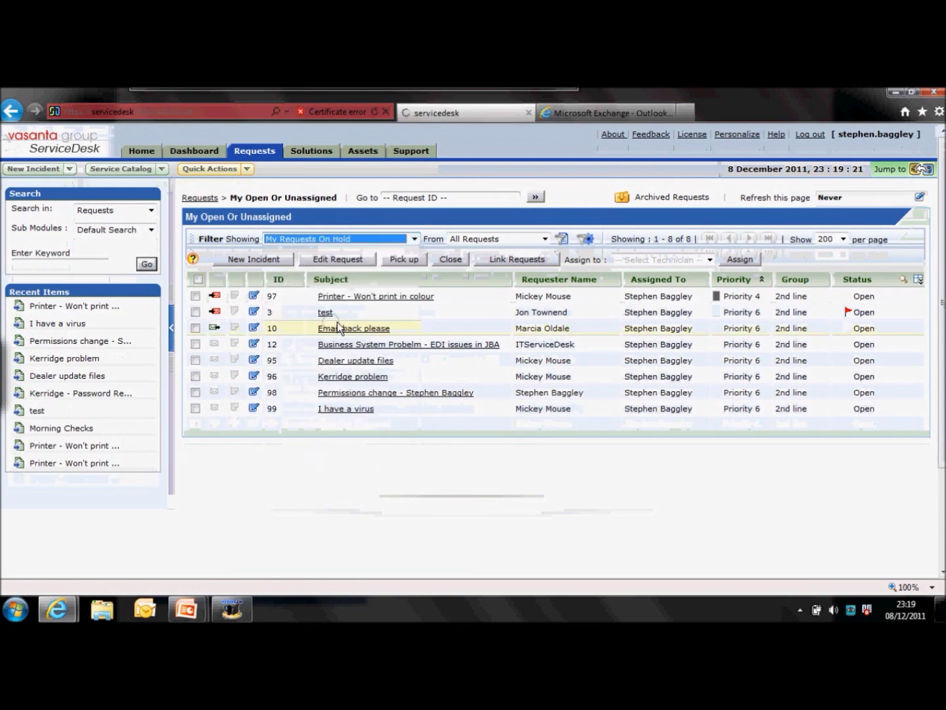
{"action": "left_click", "coordinate": [414, 240]}
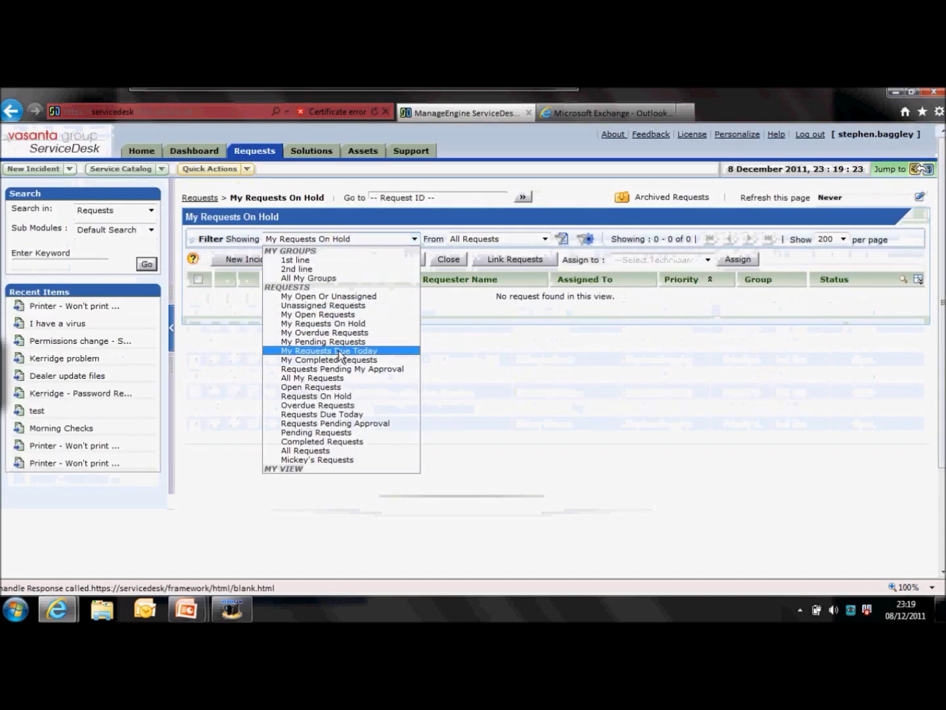
{"action": "left_click", "coordinate": [316, 386]}
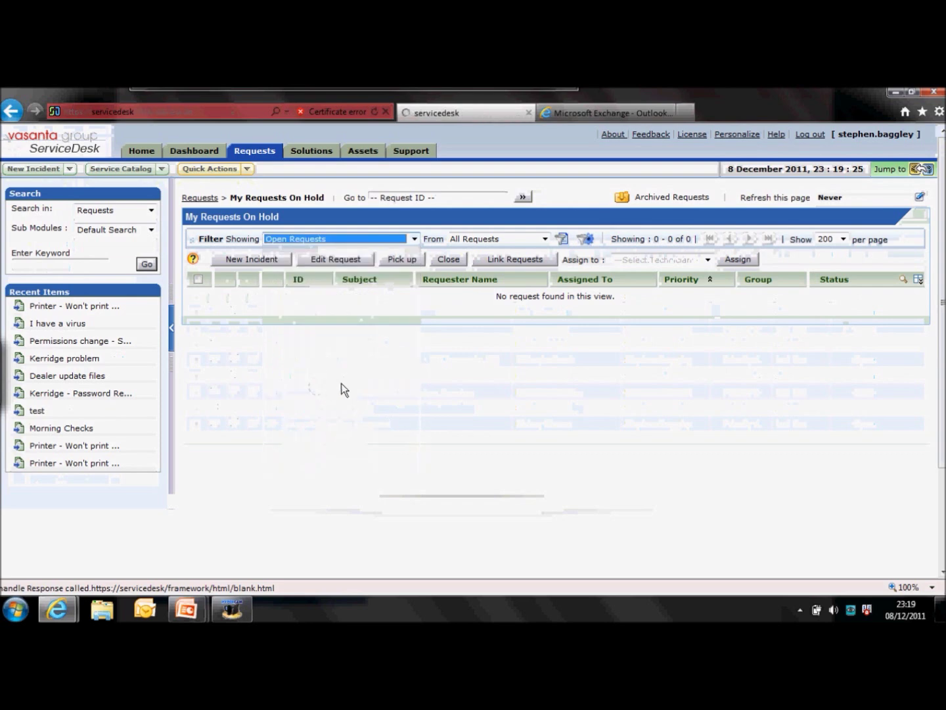
Show the custom view for a single requester's requests and return the list to My Open Or Unassigned.
{"action": "left_click", "coordinate": [414, 239]}
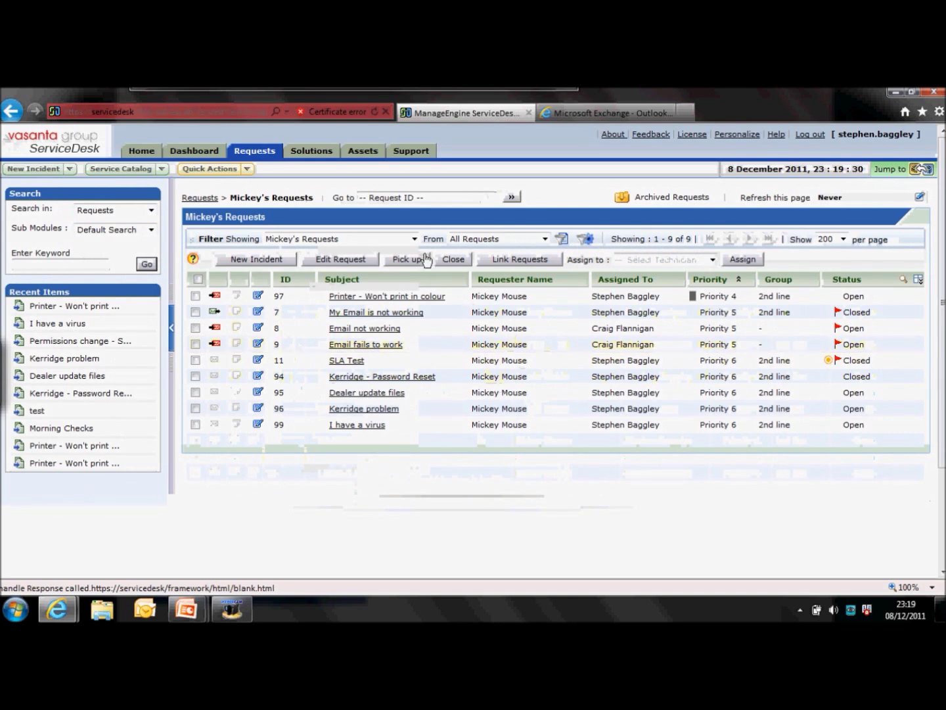
{"action": "left_click", "coordinate": [542, 240]}
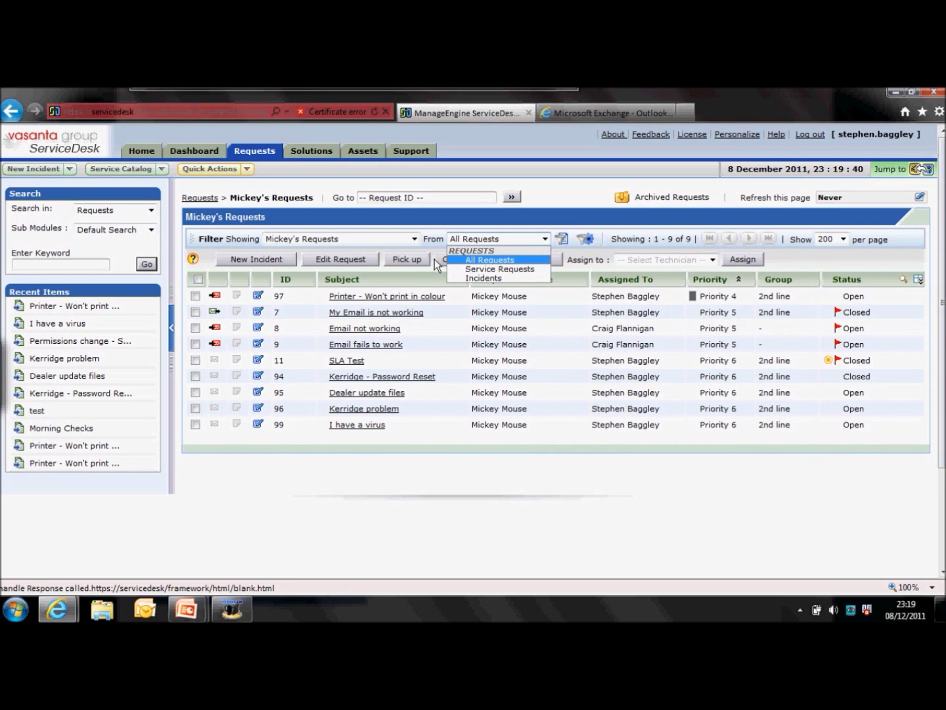
{"action": "left_click", "coordinate": [414, 239]}
{"action": "left_click", "coordinate": [363, 296]}
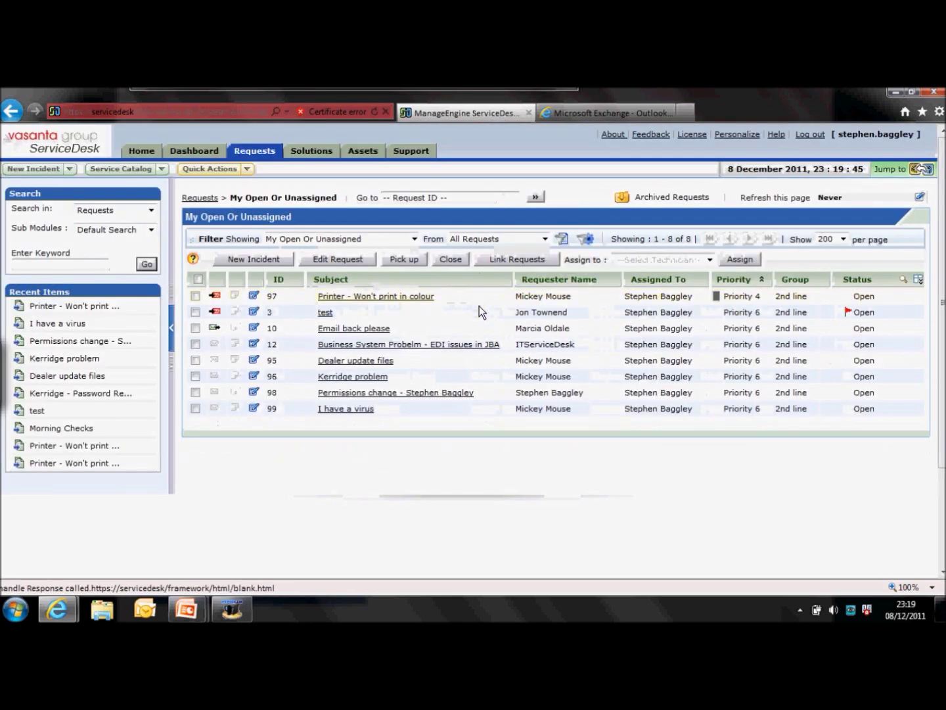
Limit the My Open Or Unassigned list to Incidents and switch it back to All Requests.
{"action": "left_click", "coordinate": [544, 239]}
{"action": "left_click", "coordinate": [507, 276]}
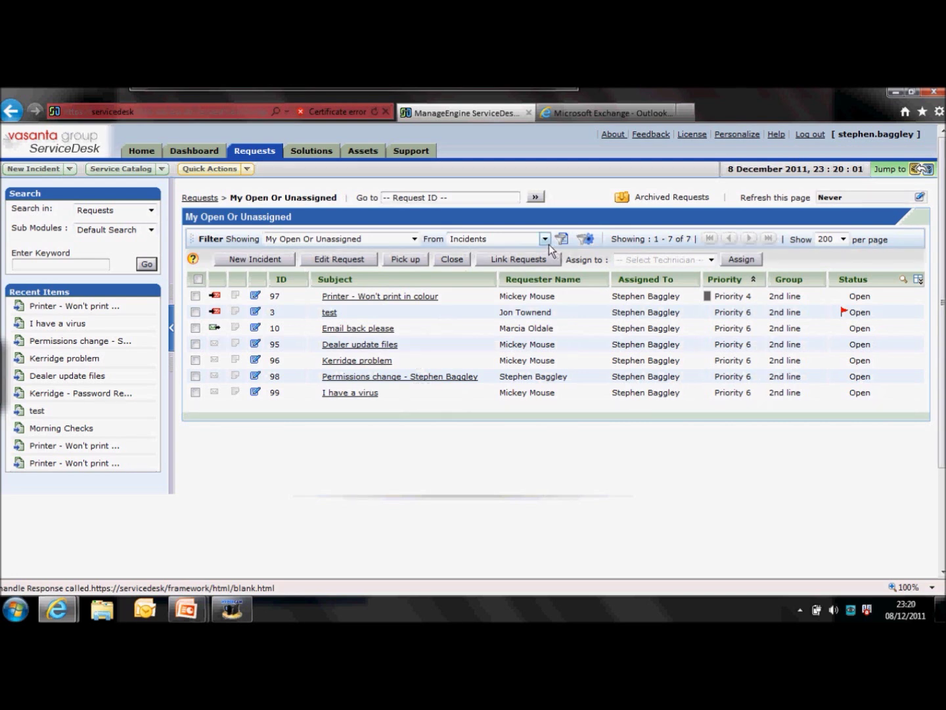
{"action": "left_click", "coordinate": [547, 242]}
{"action": "left_click", "coordinate": [514, 257]}
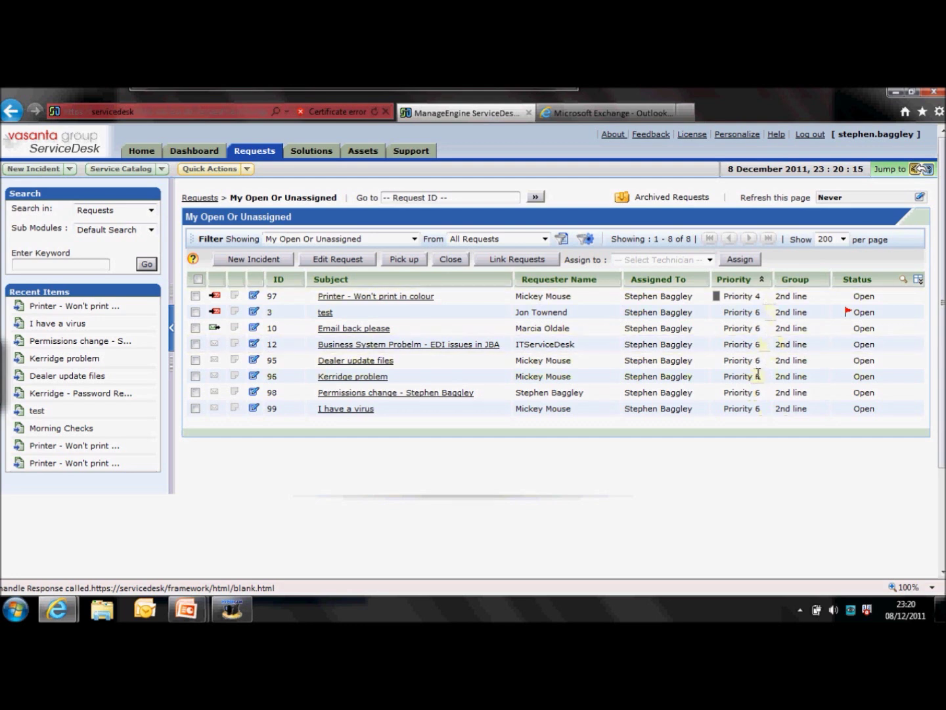
Move the Priority column ahead of Assigned To in the request list and reverse the priority sort order twice.
{"action": "left_click", "coordinate": [918, 281]}
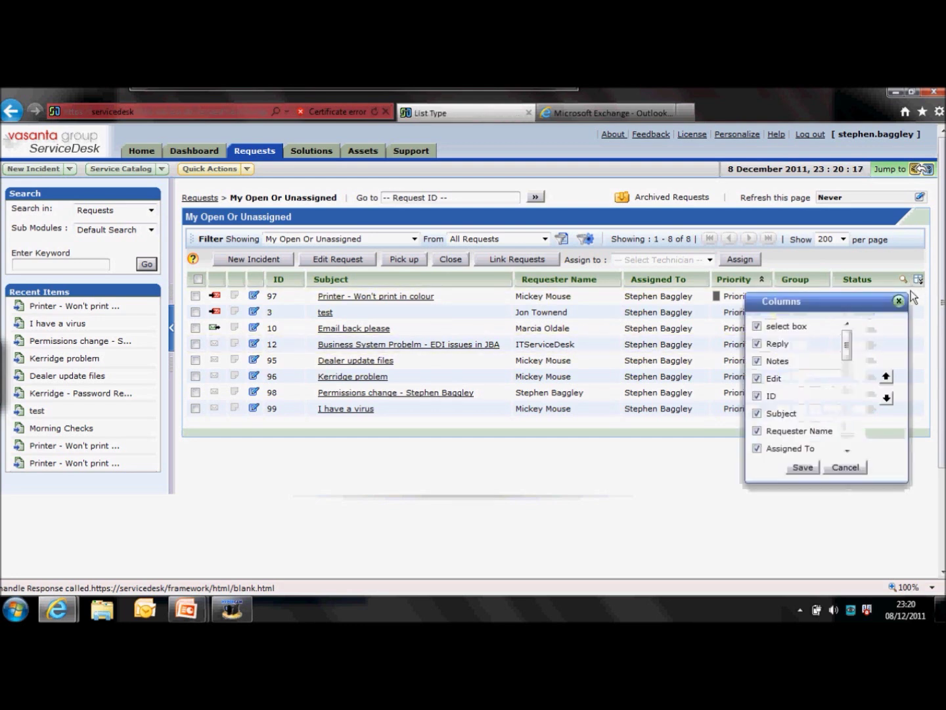
{"action": "left_click", "coordinate": [848, 452]}
{"action": "left_click", "coordinate": [799, 431]}
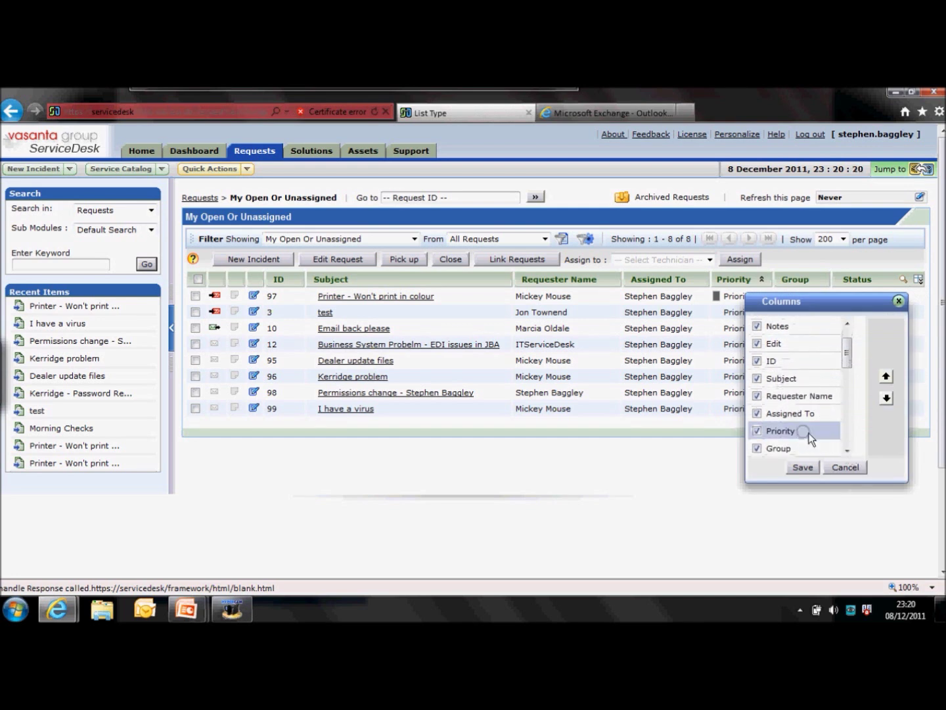
{"action": "left_click", "coordinate": [886, 377]}
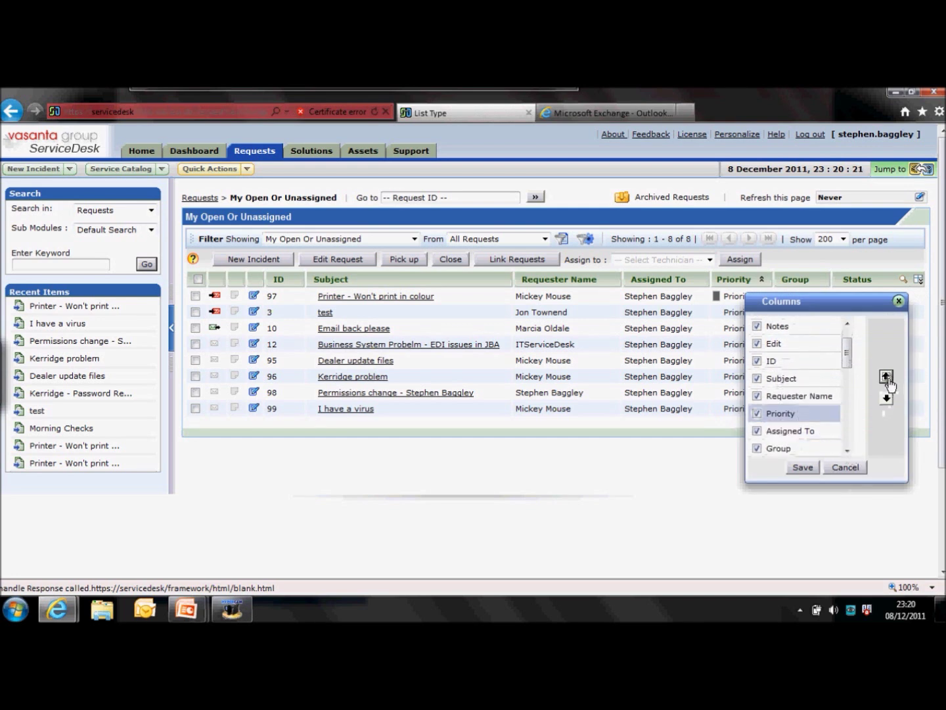
{"action": "left_click", "coordinate": [805, 468]}
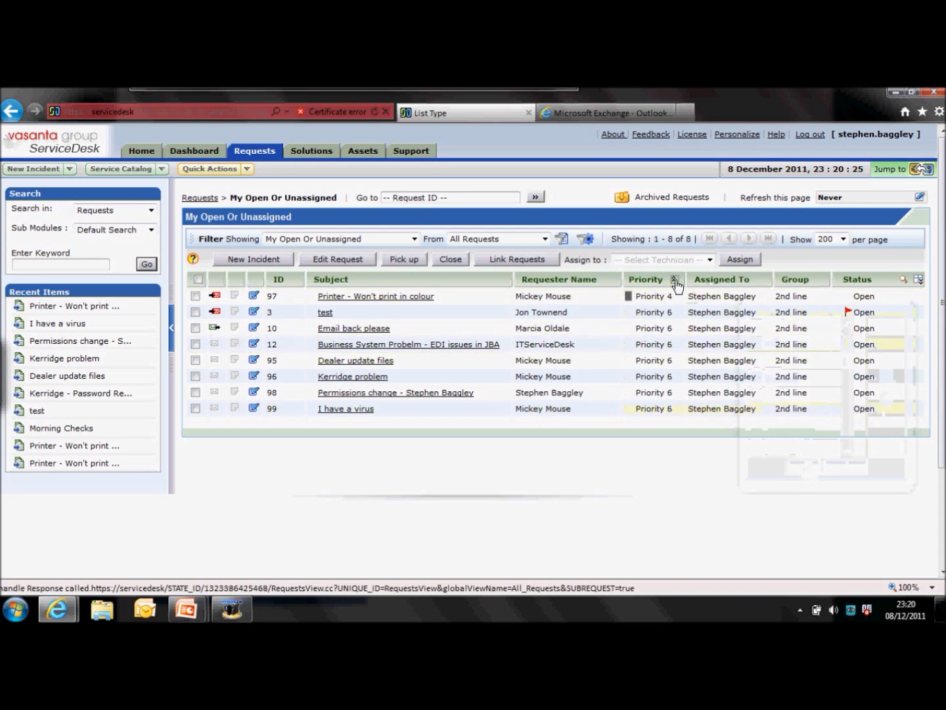
{"action": "left_click", "coordinate": [675, 283]}
{"action": "left_click", "coordinate": [677, 285]}
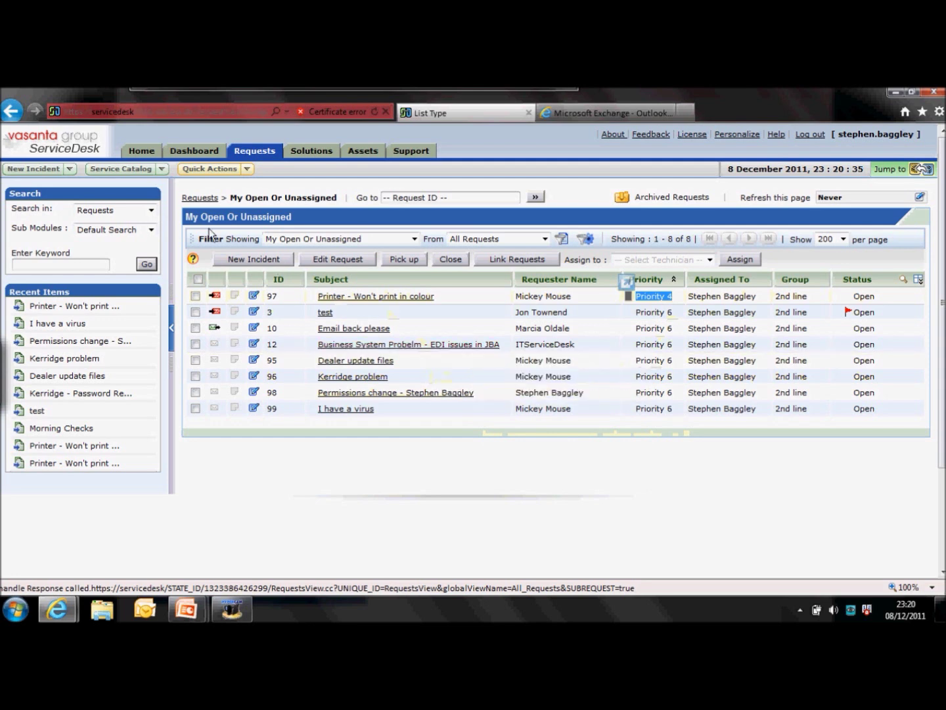
Look through the Service Catalog's category list and the request templates under Administration and Auditing.
{"action": "left_click", "coordinate": [163, 169]}
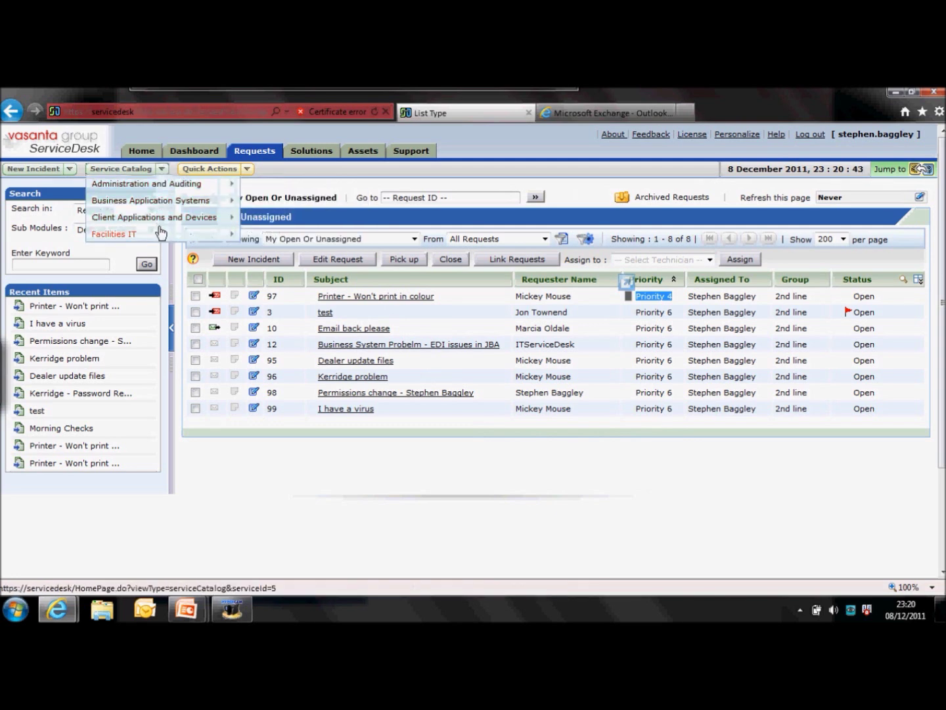
{"action": "mouse_move", "coordinate": [155, 238]}
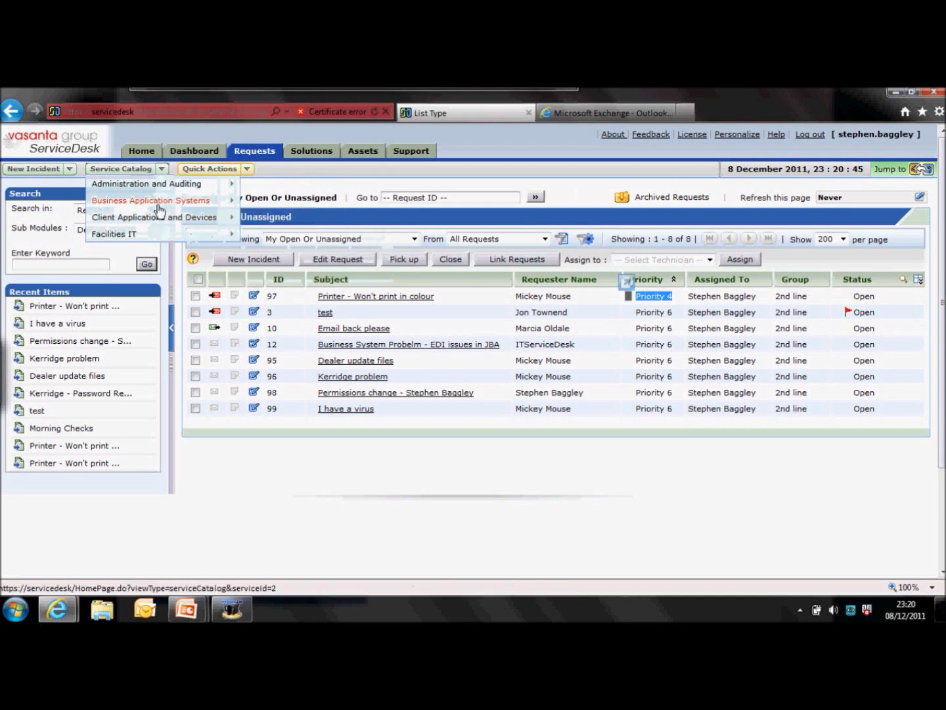
{"action": "mouse_move", "coordinate": [159, 197]}
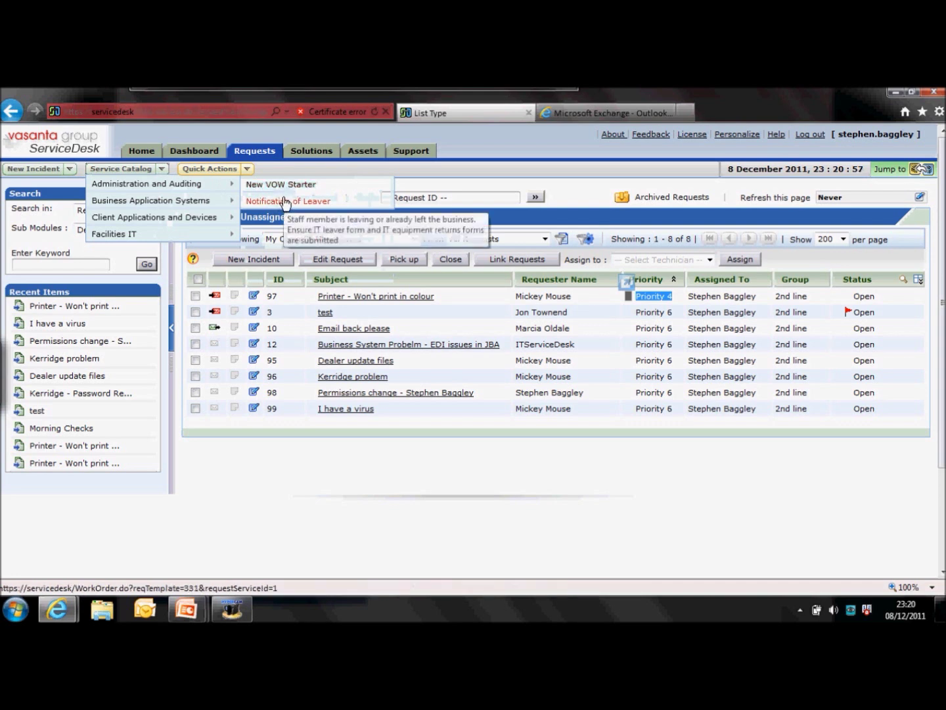
Examine the home page catalog's Client Applications and Devices, Facilities IT, and Administration and Auditing categories.
{"action": "left_click", "coordinate": [144, 153]}
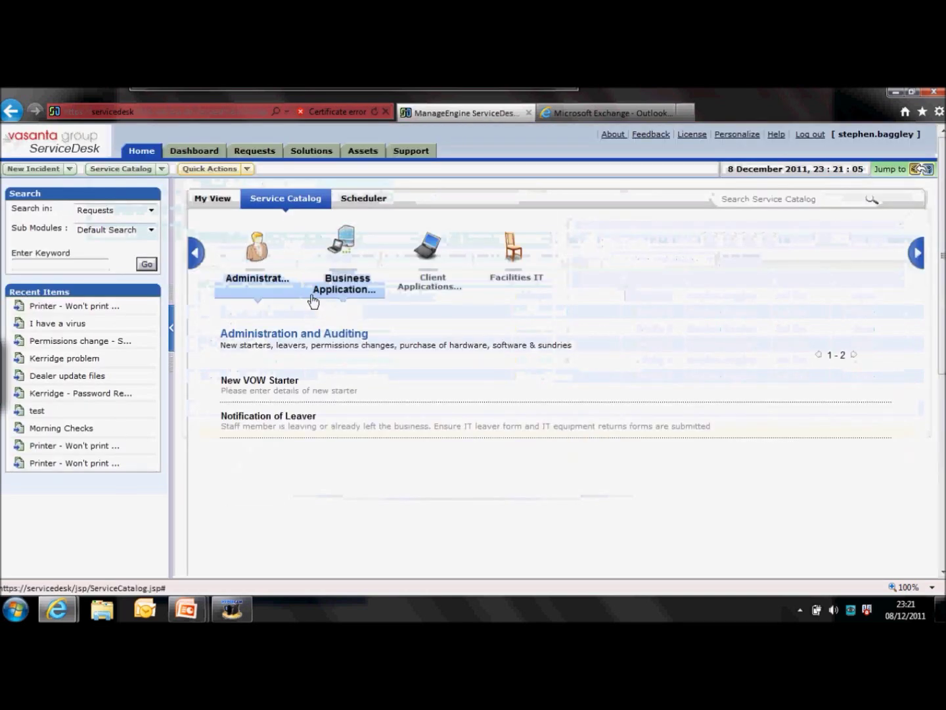
{"action": "left_click", "coordinate": [418, 282]}
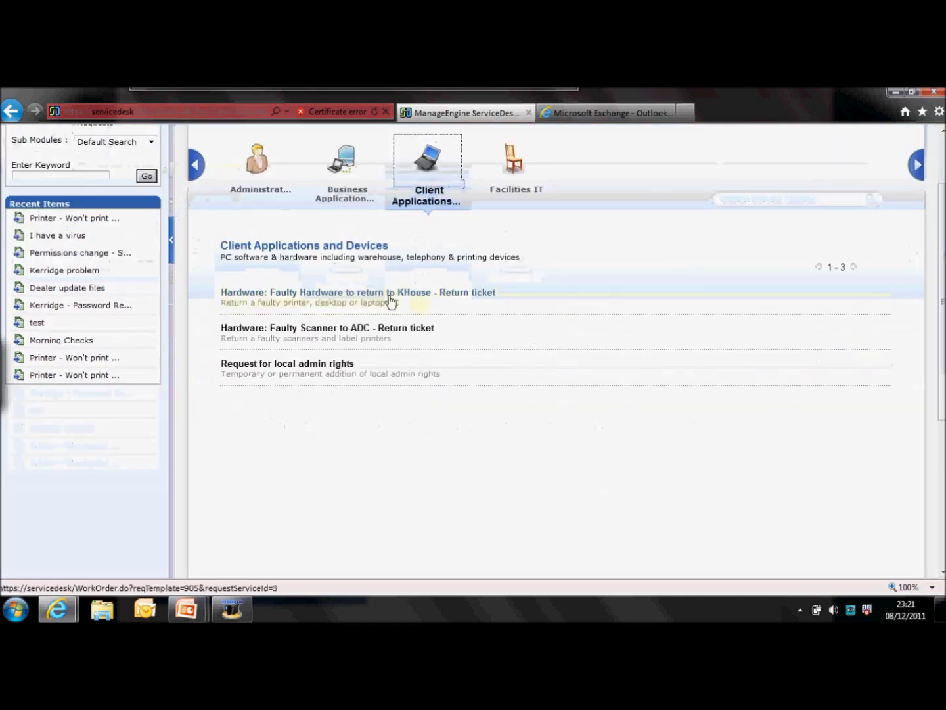
{"action": "left_click", "coordinate": [504, 194]}
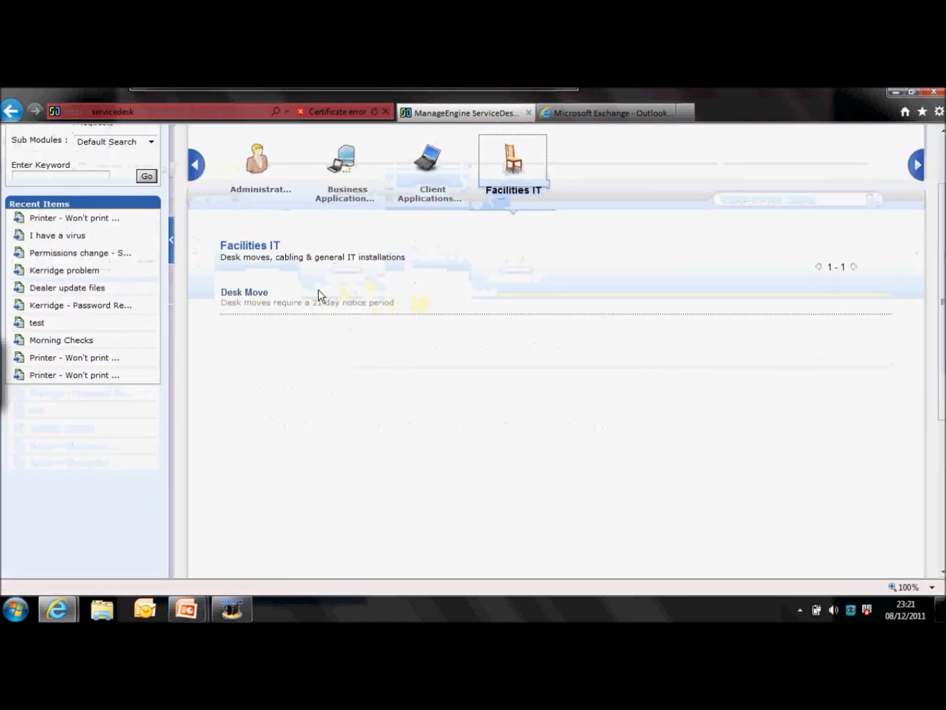
{"action": "left_click", "coordinate": [276, 192]}
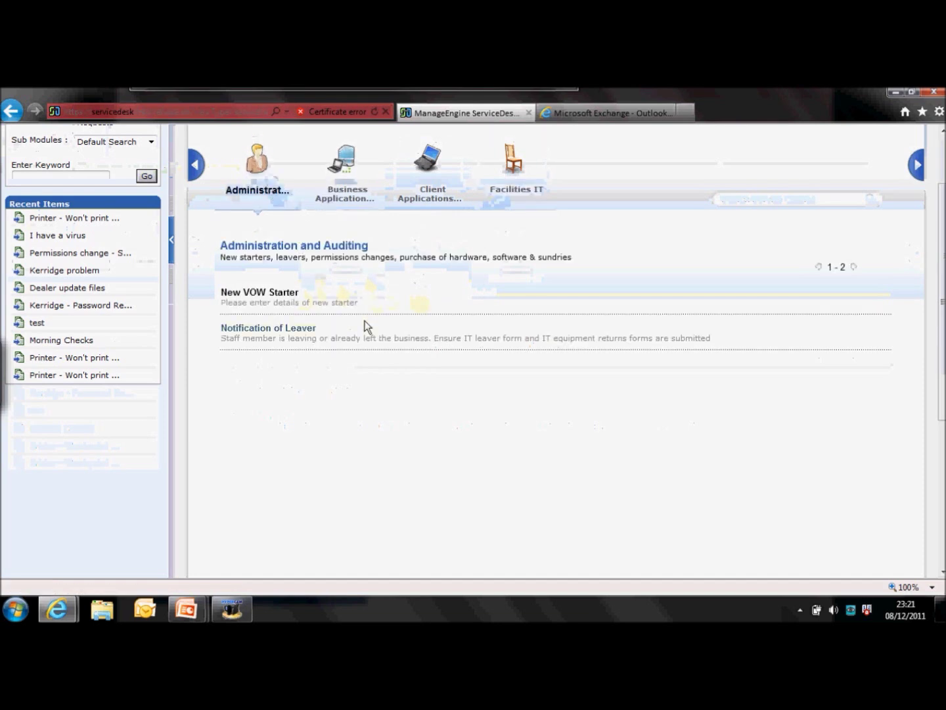
Start a new Notification of Leaver service request from the Administration and Auditing category.
{"action": "left_click_drag", "start_coordinate": [218, 344], "coordinate": [242, 337]}
{"action": "left_click", "coordinate": [288, 340]}
{"action": "left_click", "coordinate": [271, 364]}
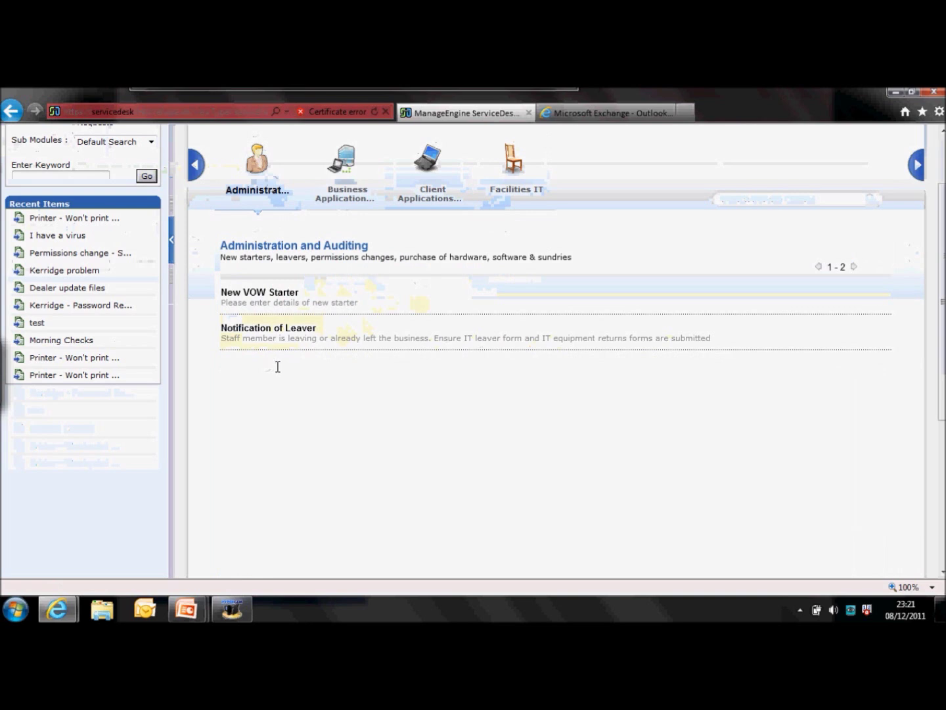
{"action": "left_click", "coordinate": [275, 334]}
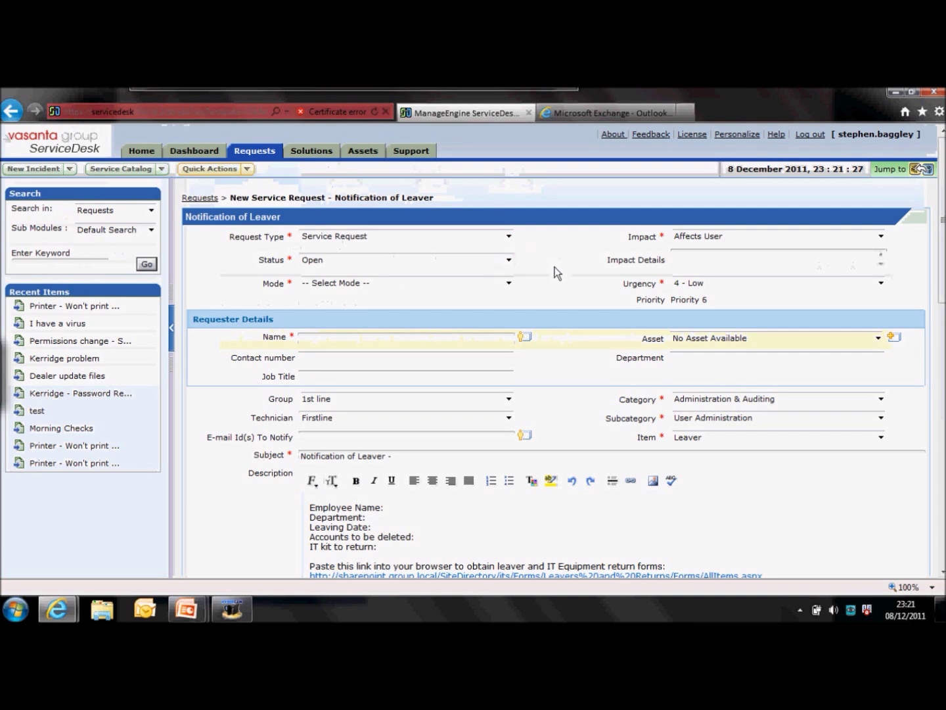
Examine the available Request Type, Status and Mode options on the Notification of Leaver form without changing them.
{"action": "left_click", "coordinate": [508, 235]}
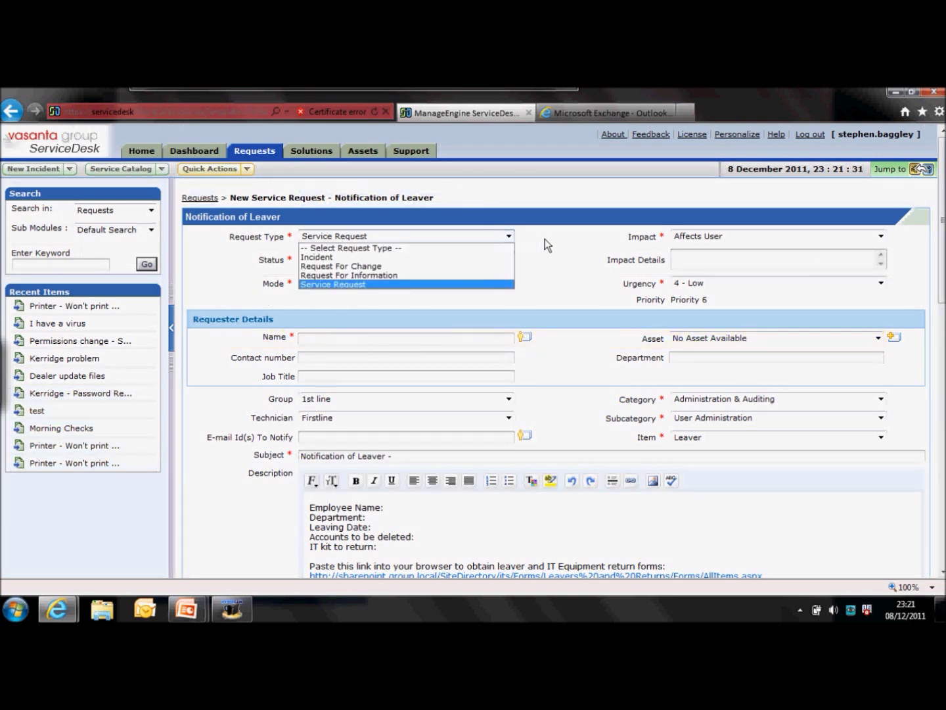
{"action": "left_click", "coordinate": [508, 237]}
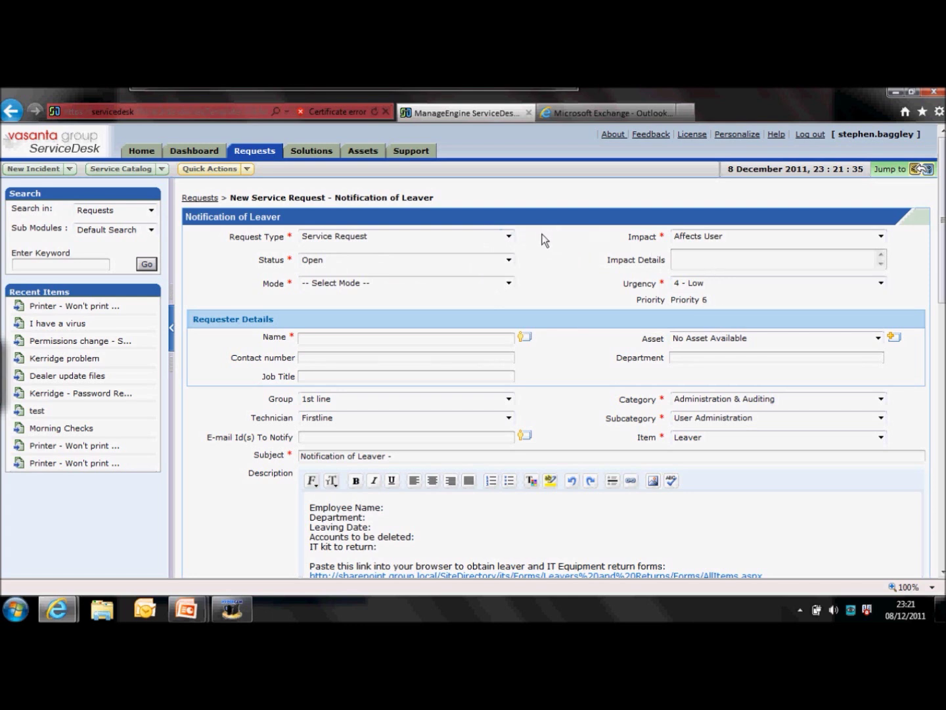
{"action": "left_click", "coordinate": [509, 237]}
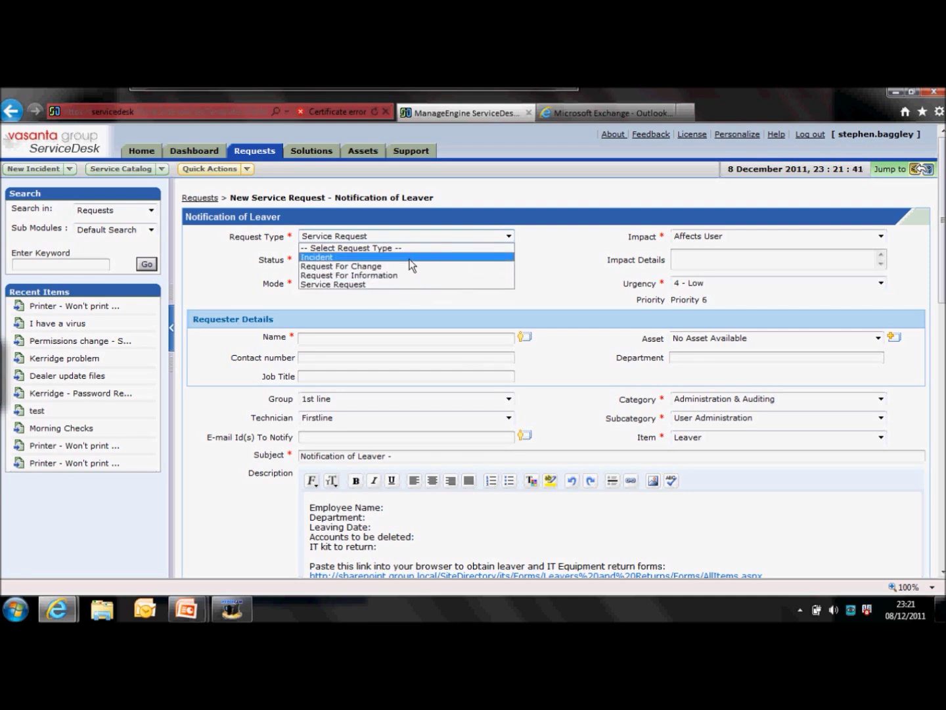
{"action": "left_click", "coordinate": [545, 277]}
{"action": "left_click", "coordinate": [509, 262]}
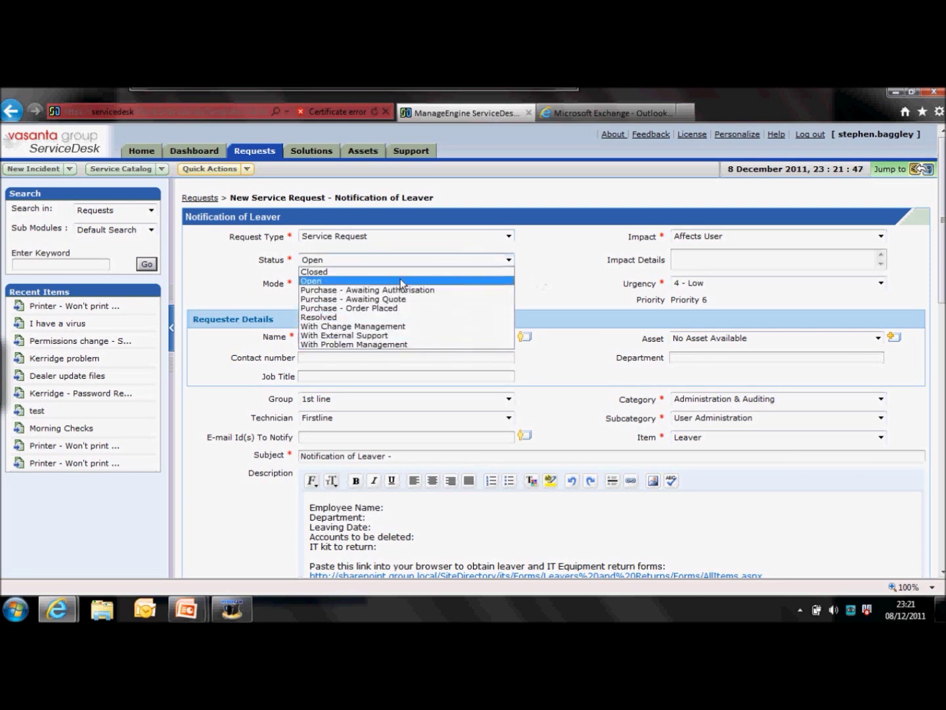
{"action": "left_click", "coordinate": [545, 285]}
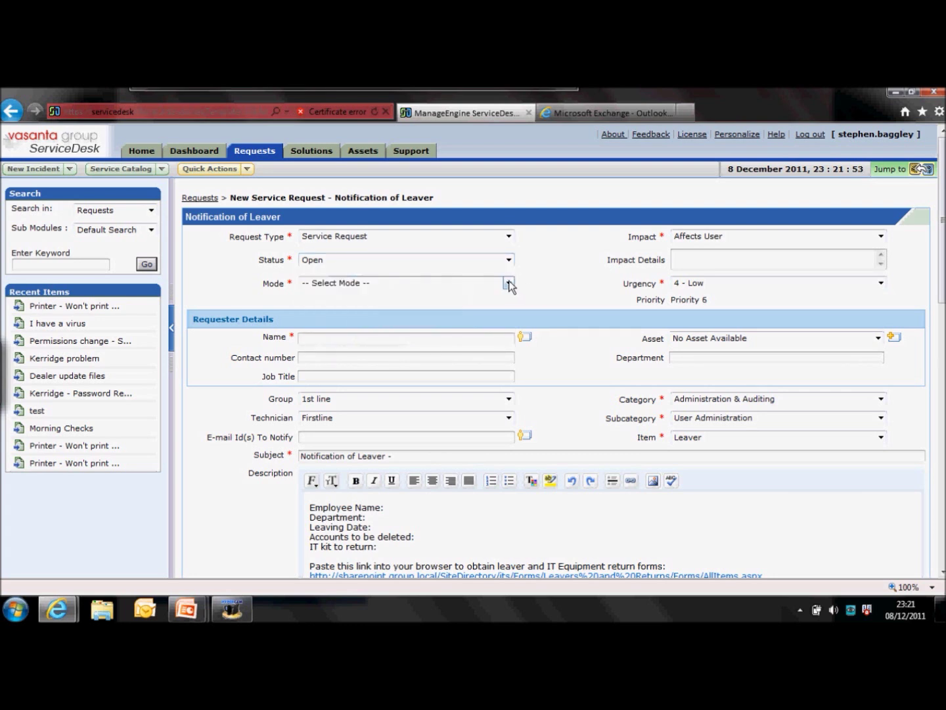
{"action": "left_click", "coordinate": [509, 284]}
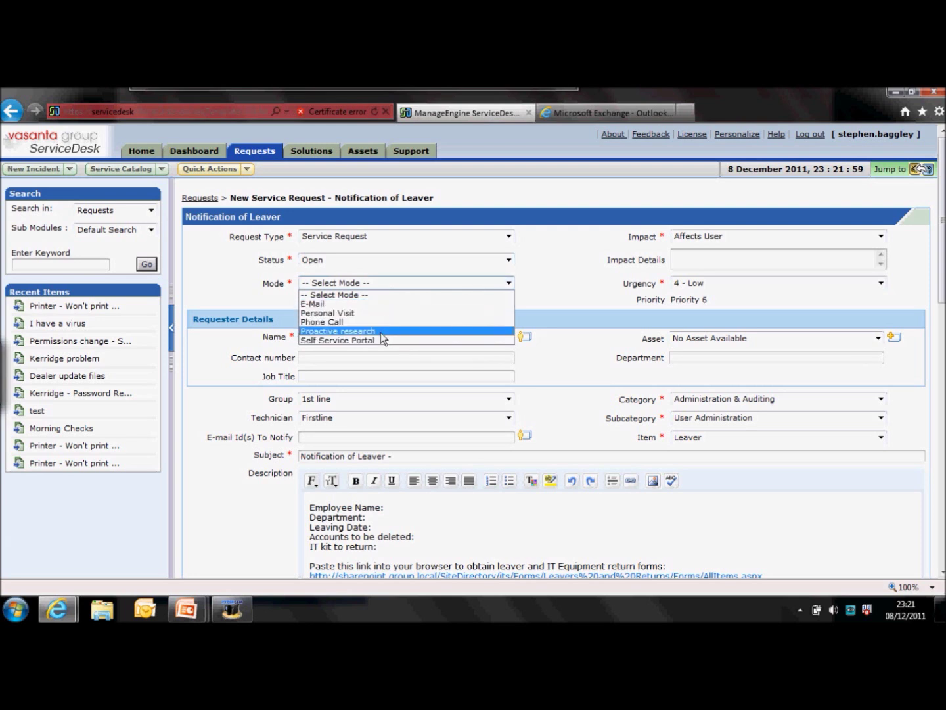
Set the request's impact to Affects Business and restore it to Affects User.
{"action": "left_click", "coordinate": [724, 238]}
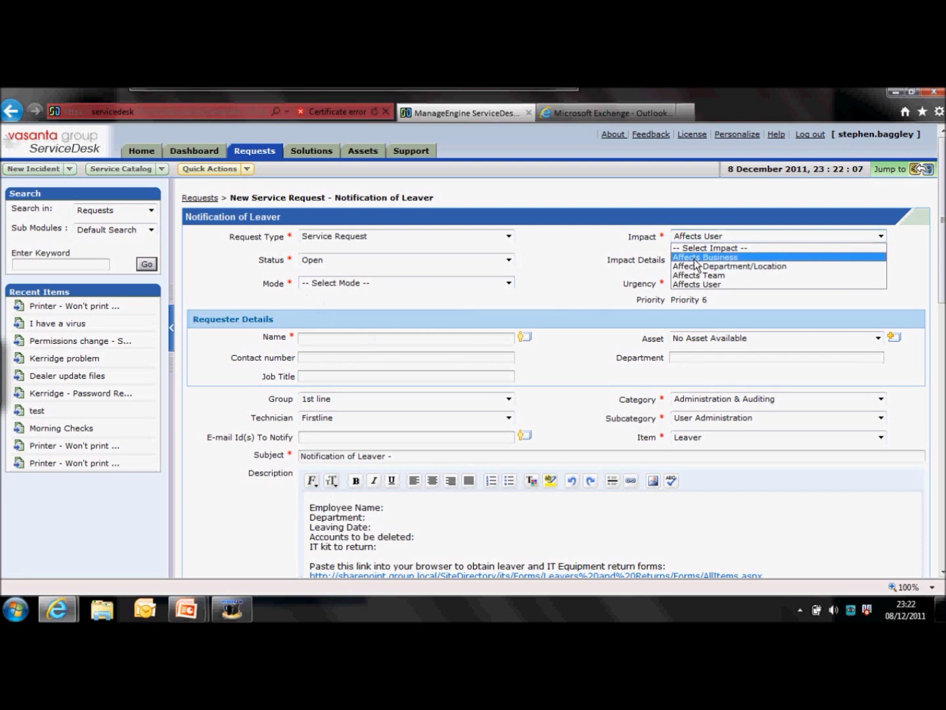
{"action": "left_click", "coordinate": [698, 257]}
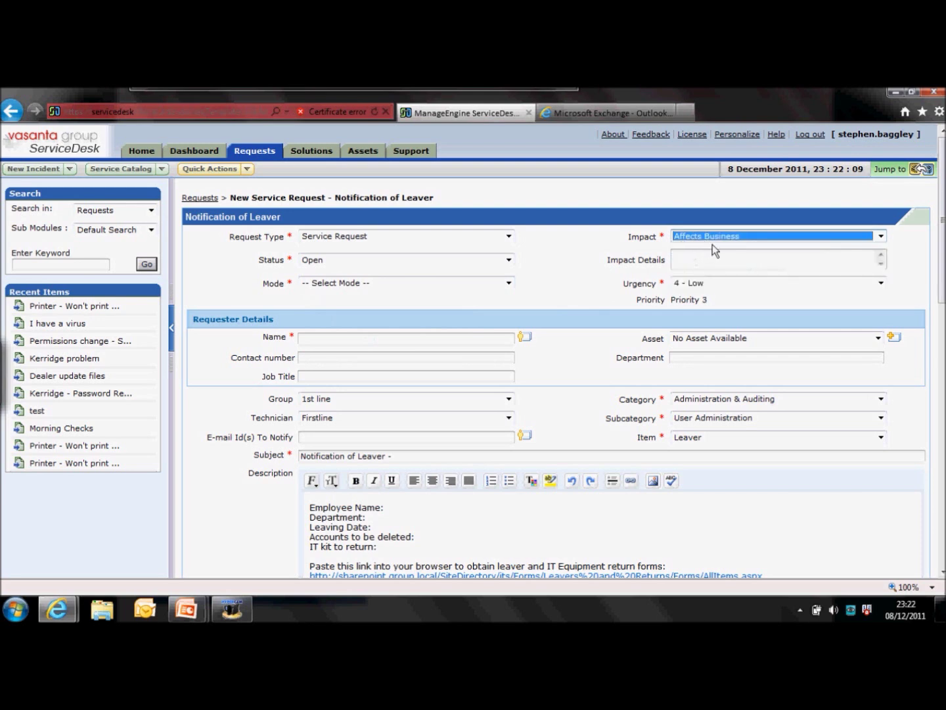
{"action": "left_click", "coordinate": [716, 239]}
{"action": "left_click", "coordinate": [700, 284]}
Set the request's urgency to 1 - Critical and restore it to 4 - Low.
{"action": "left_click", "coordinate": [691, 282]}
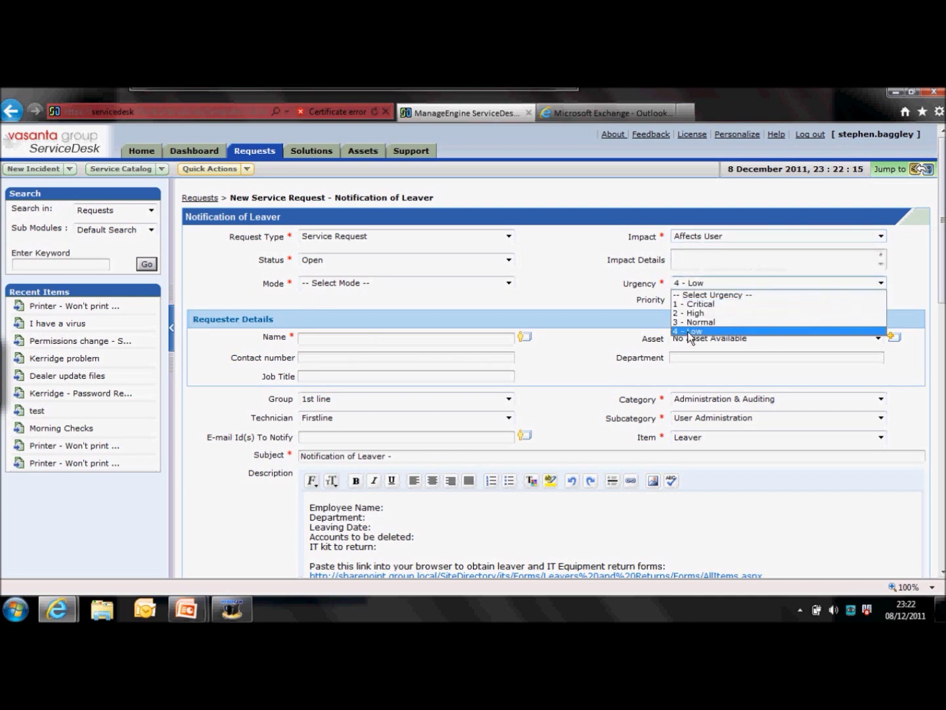
{"action": "left_click", "coordinate": [710, 303]}
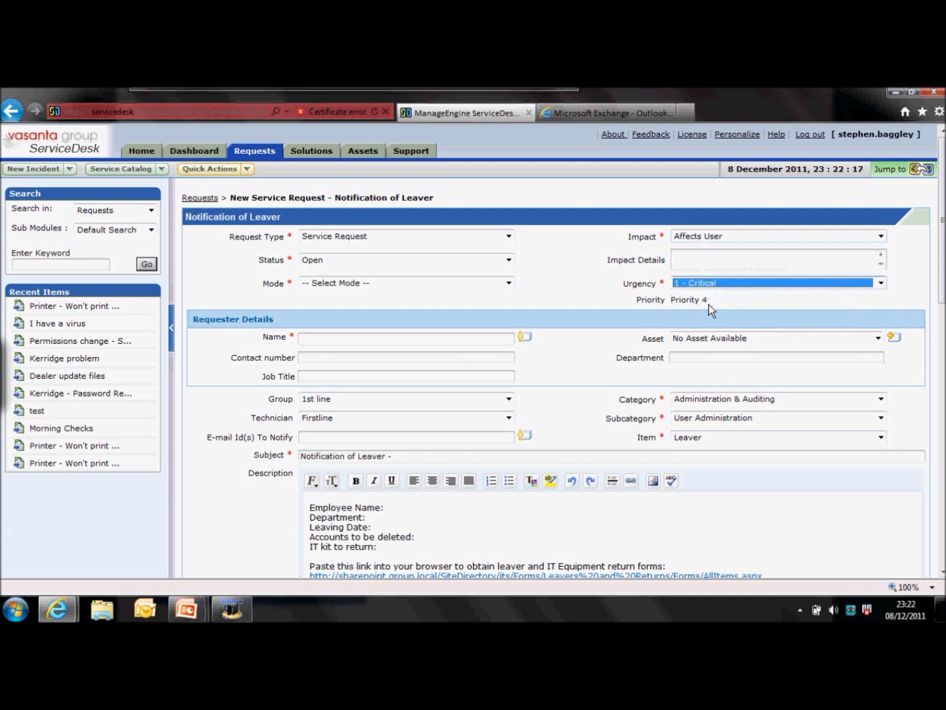
{"action": "left_click", "coordinate": [715, 286]}
{"action": "left_click", "coordinate": [701, 332]}
Set the request's impact to Affects Business, keep the urgency at 4 - Low, and highlight the calculated priority.
{"action": "left_click", "coordinate": [725, 238]}
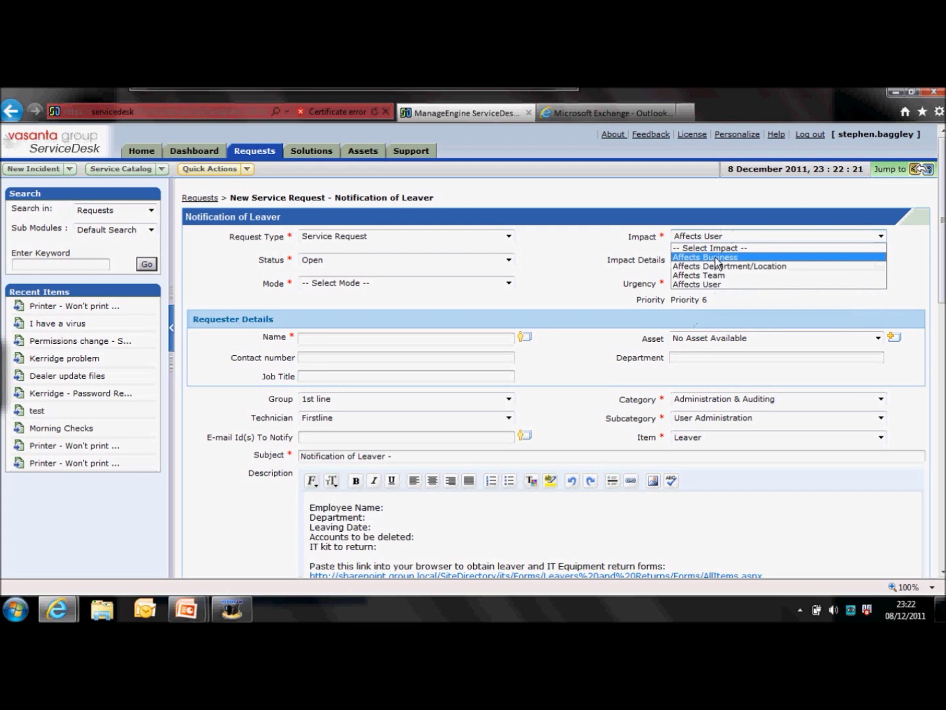
{"action": "left_click", "coordinate": [718, 255]}
{"action": "left_click", "coordinate": [715, 282]}
{"action": "left_click", "coordinate": [680, 280]}
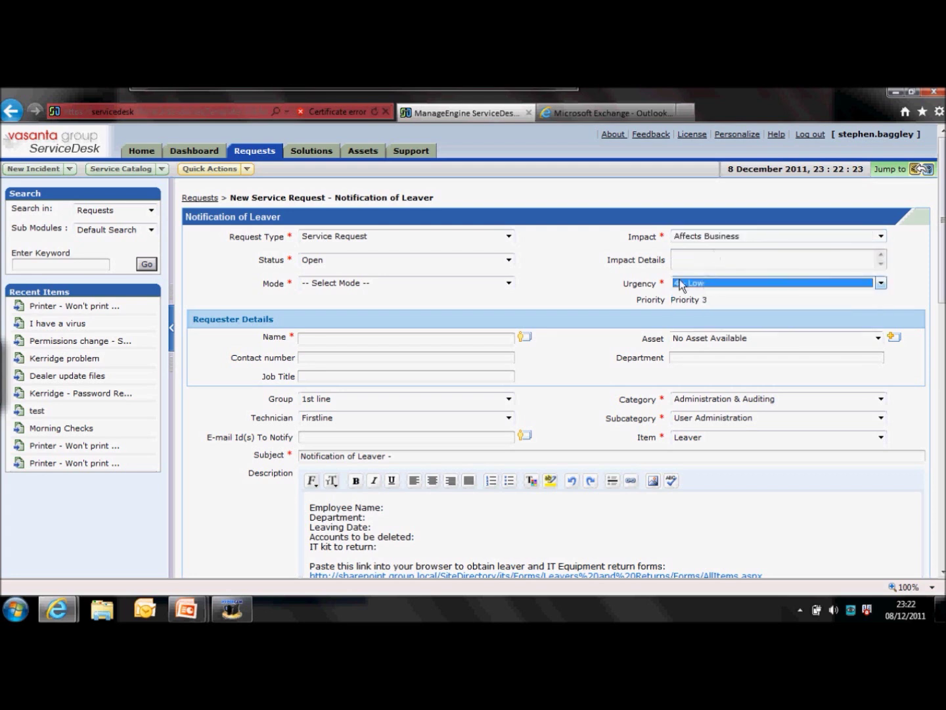
{"action": "left_click_drag", "start_coordinate": [711, 308], "coordinate": [689, 311]}
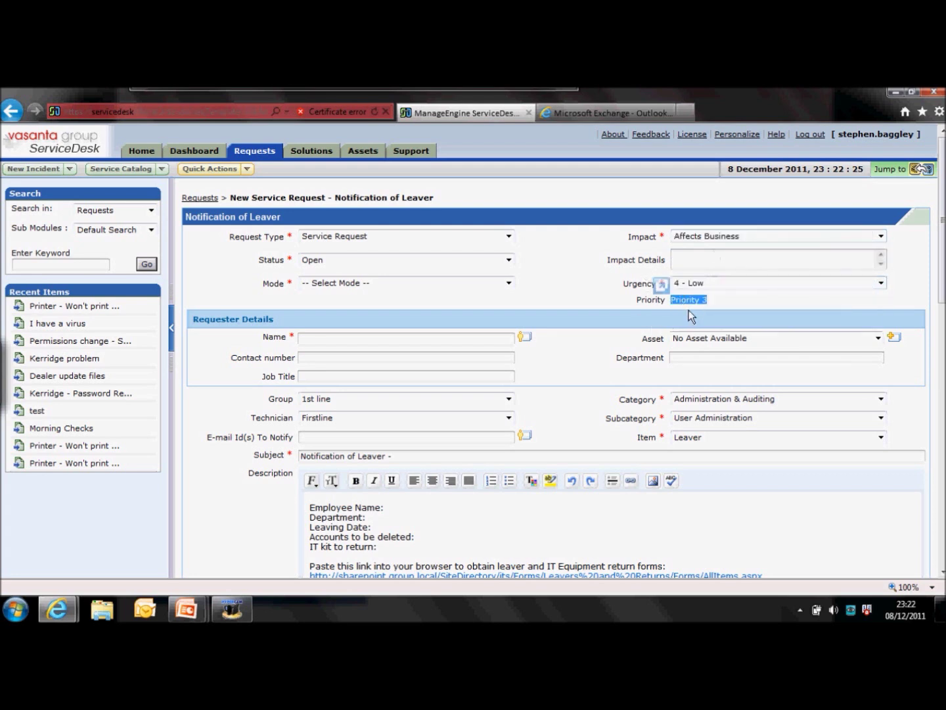
Set the request's urgency to 1 - Critical and highlight the recalculated priority.
{"action": "left_click", "coordinate": [713, 284]}
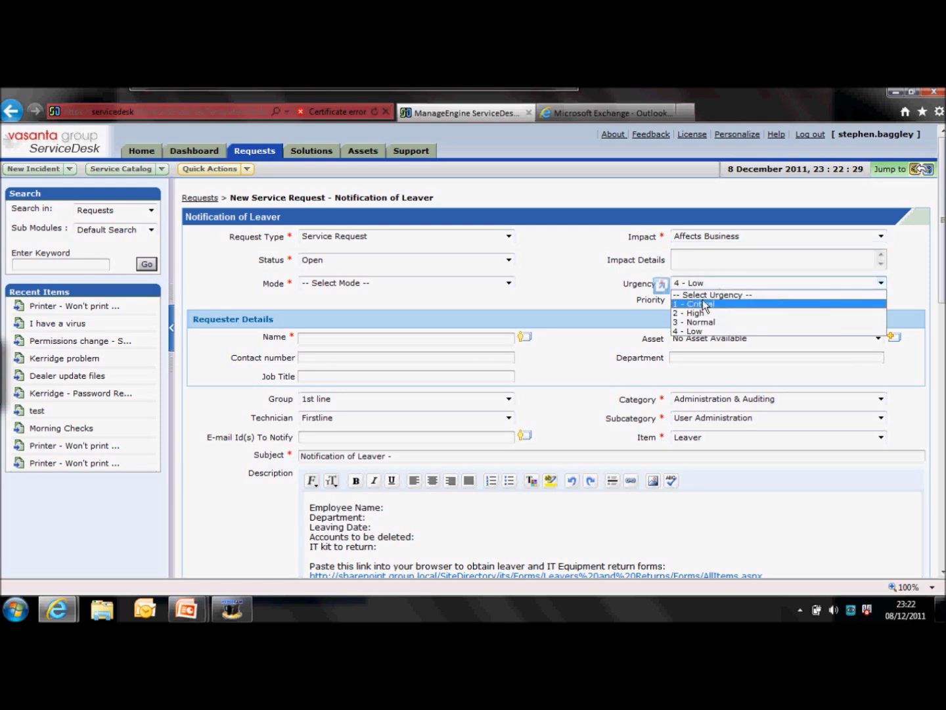
{"action": "left_click", "coordinate": [702, 303]}
{"action": "left_click_drag", "start_coordinate": [713, 299], "coordinate": [681, 301]}
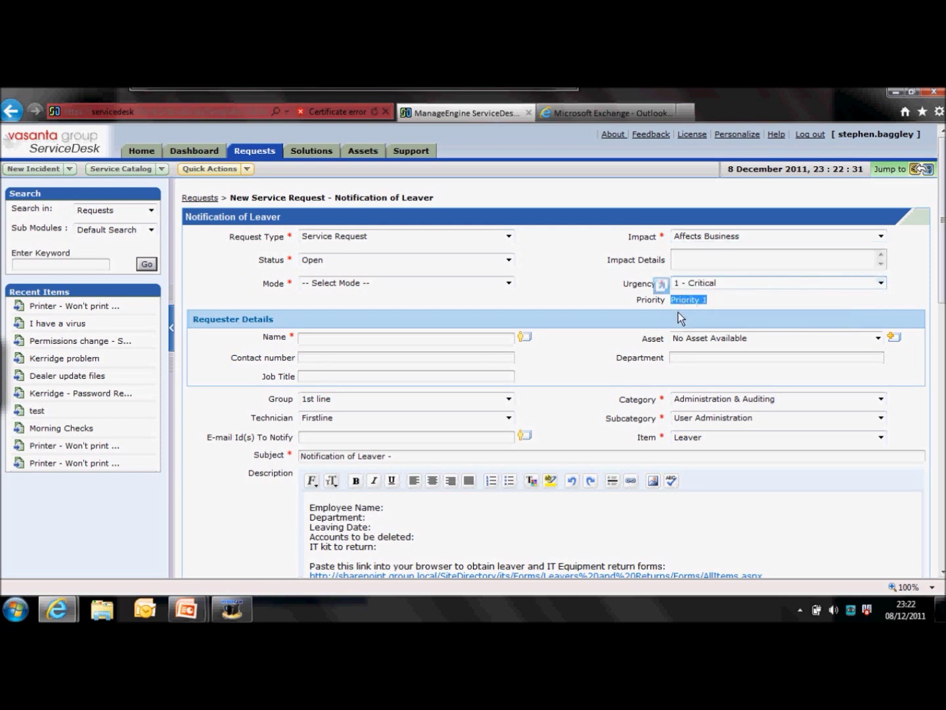
{"action": "left_click", "coordinate": [658, 306]}
Enter the requester's full name and accept the matching user in the Group IT Service Delivery department.
{"action": "left_click", "coordinate": [435, 338]}
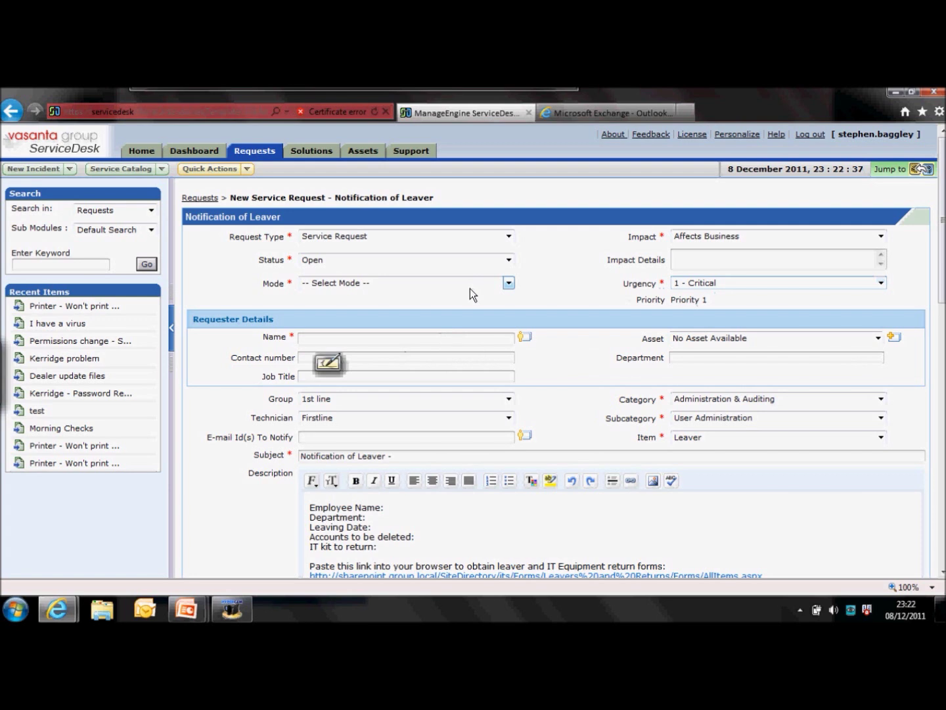
{"action": "type", "text": "mickey "}
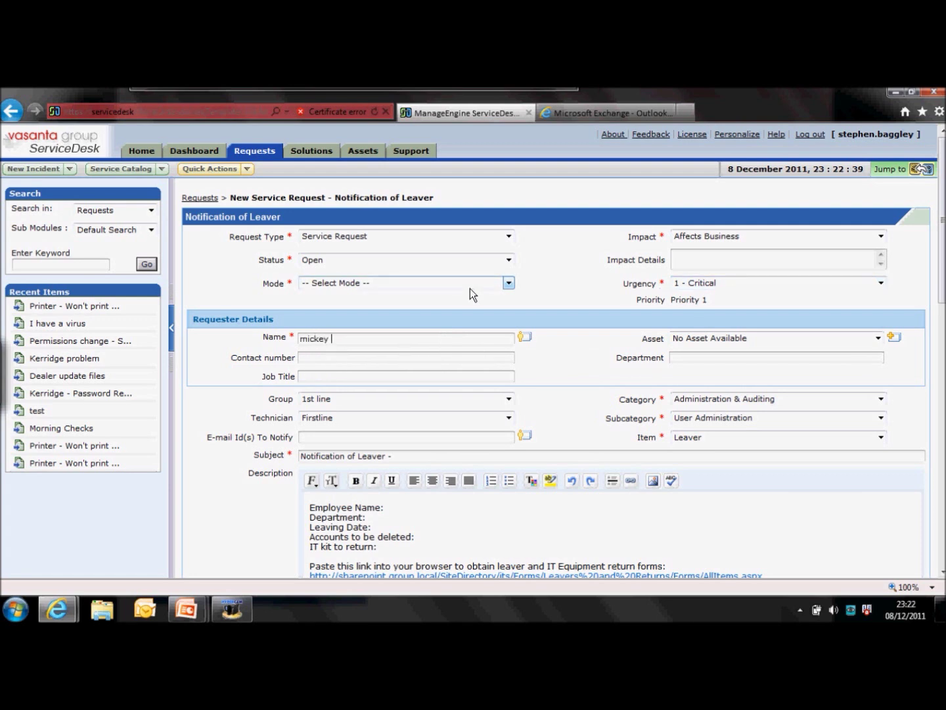
{"action": "type", "text": "mouse"}
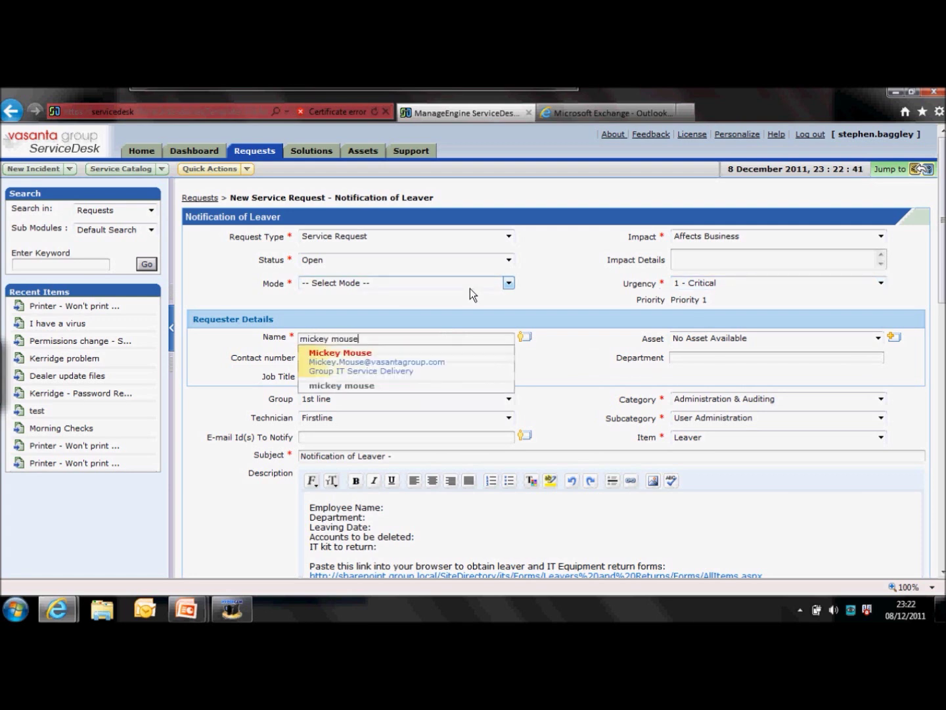
{"action": "key", "text": "Return"}
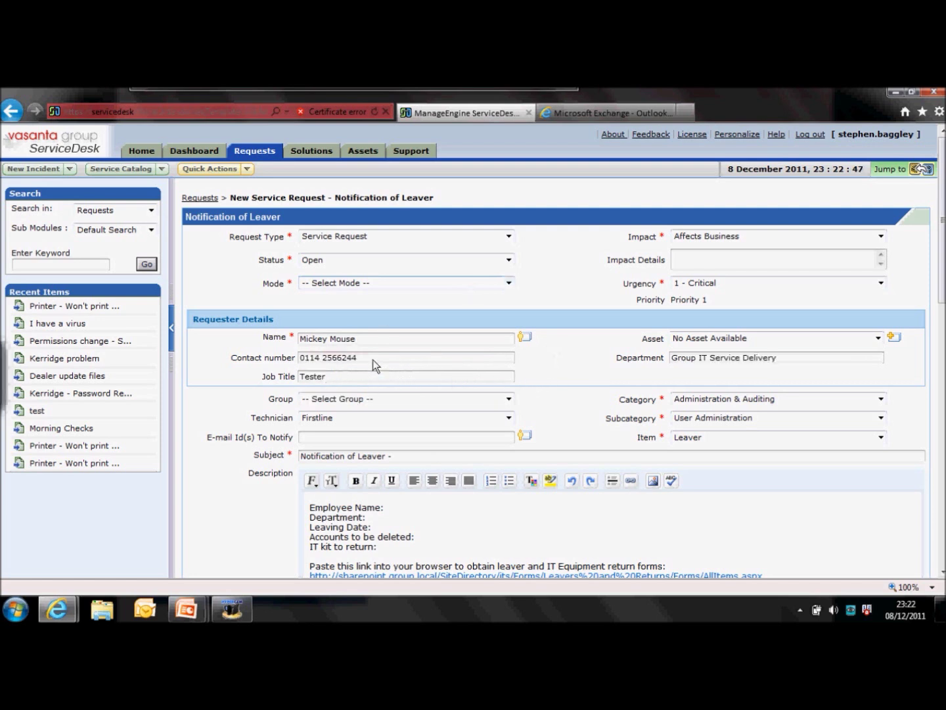
Check the requester's filled-in contact number and the assets available for the requester.
{"action": "triple_click", "coordinate": [322, 358]}
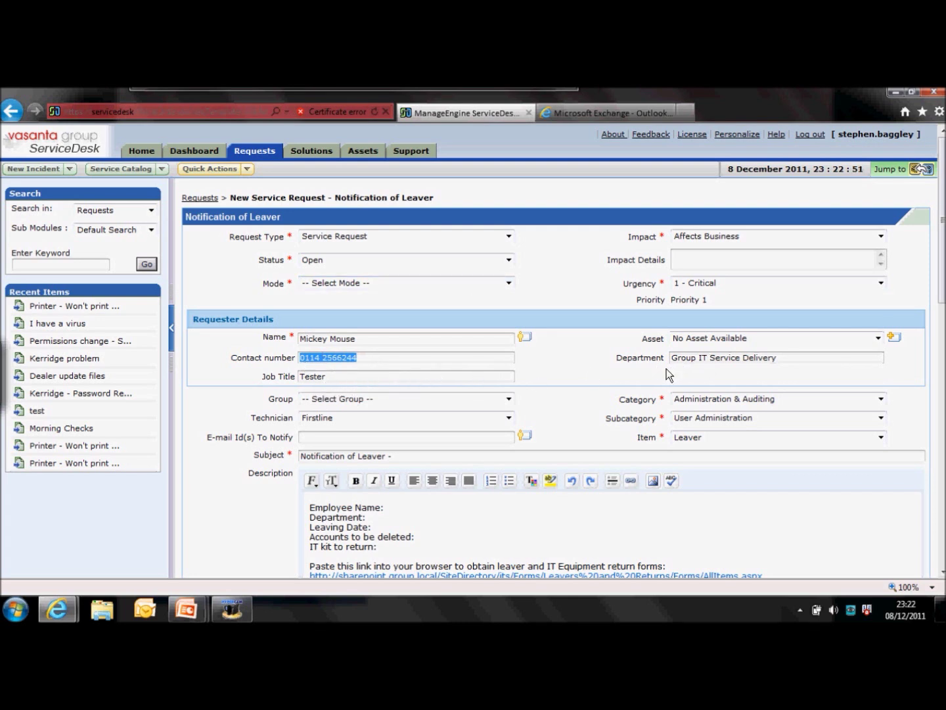
{"action": "left_click", "coordinate": [712, 339]}
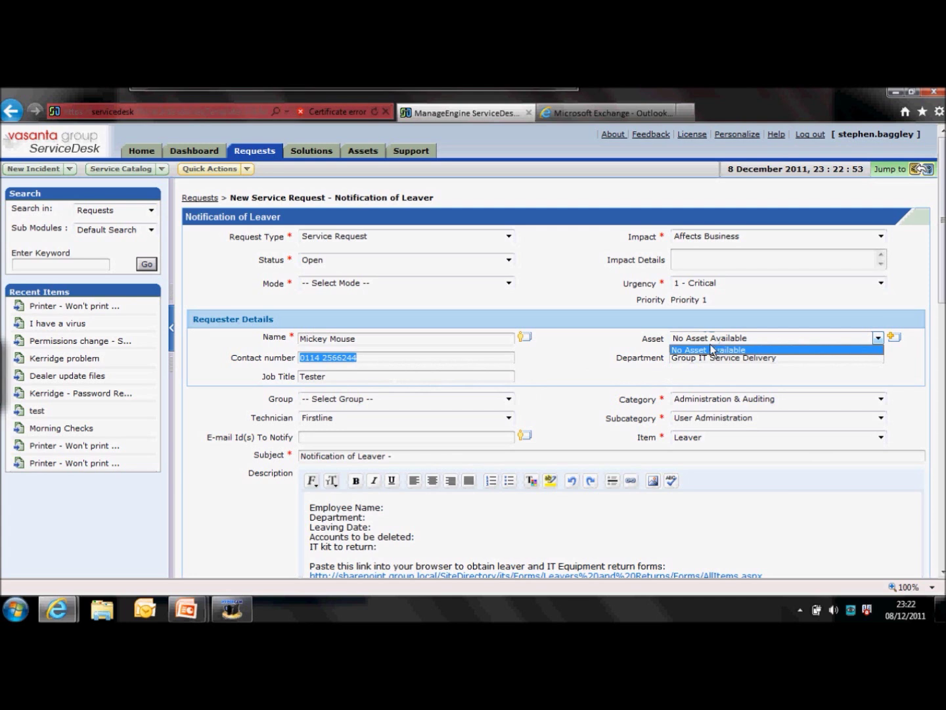
{"action": "left_click", "coordinate": [623, 335]}
{"action": "double_click", "coordinate": [645, 339]}
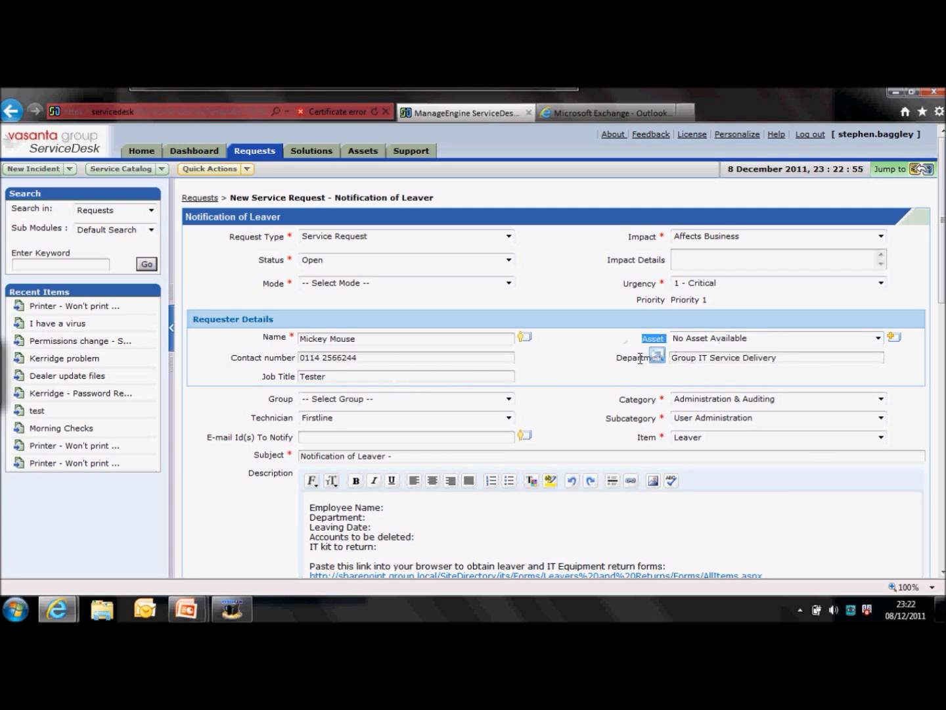
{"action": "left_click", "coordinate": [619, 344]}
Set the request's group to 2nd line and assign an individual technician from that group.
{"action": "left_click", "coordinate": [476, 399]}
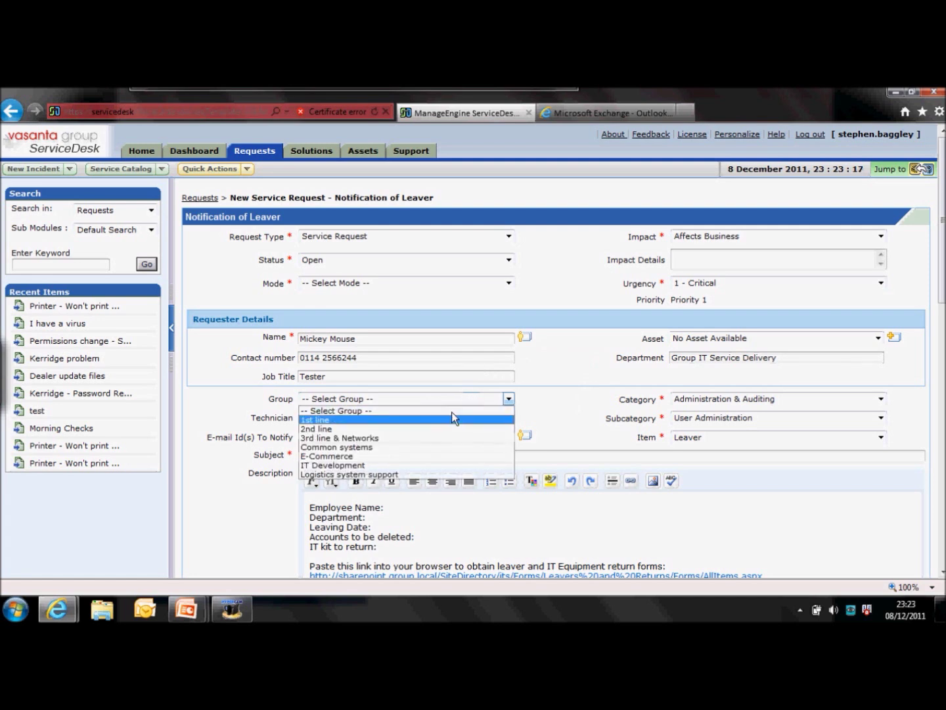
{"action": "left_click", "coordinate": [405, 425]}
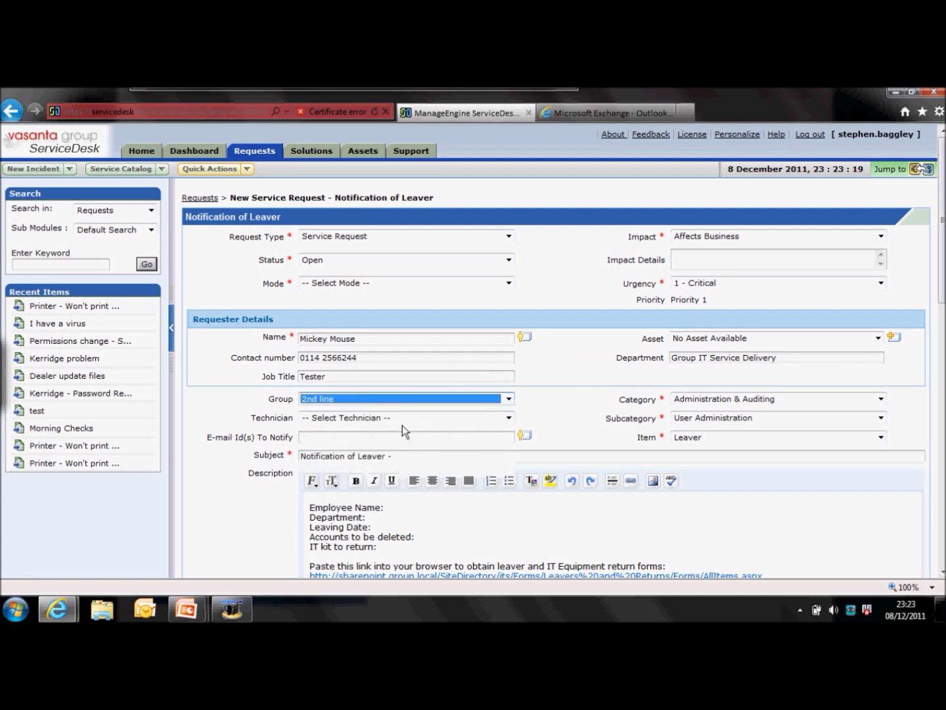
{"action": "left_click", "coordinate": [404, 418]}
{"action": "left_click", "coordinate": [394, 466]}
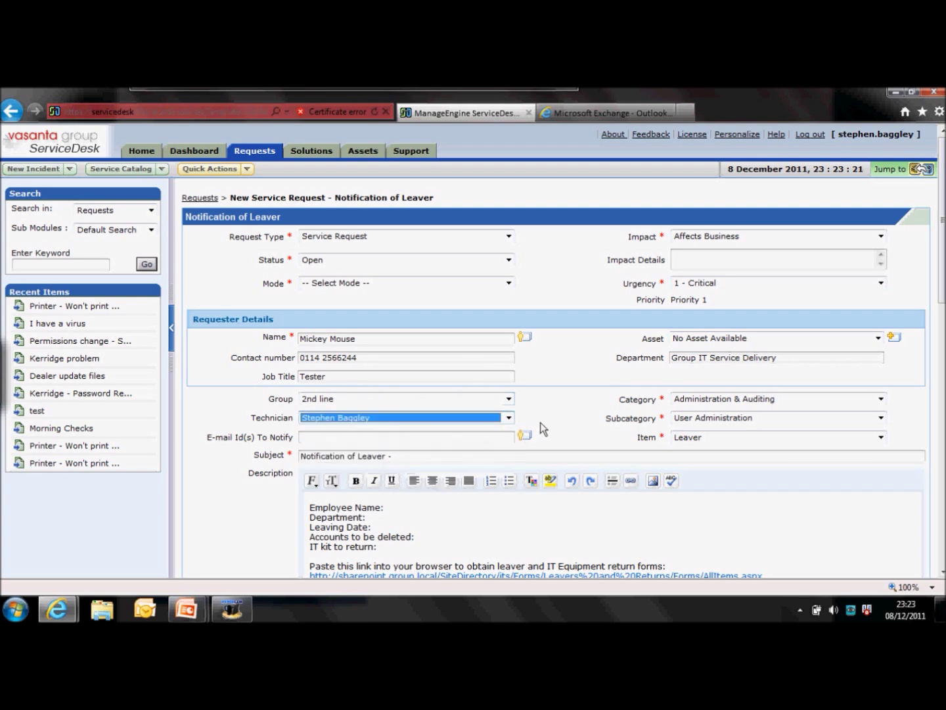
{"action": "left_click", "coordinate": [570, 427]}
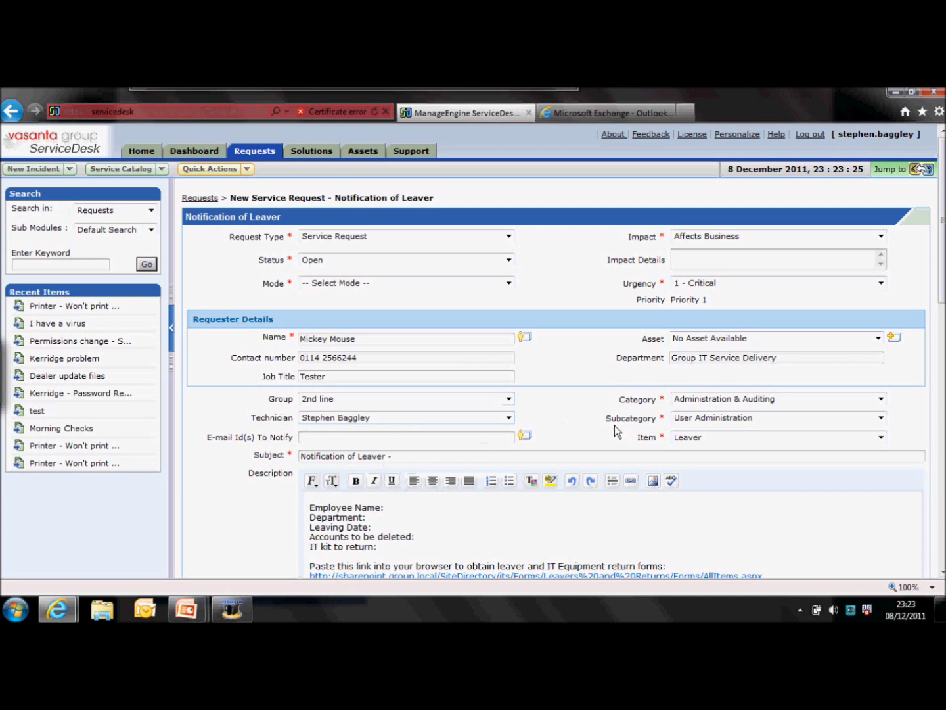
Set the request's group to 1st line and the technician to Firstline.
{"action": "left_click", "coordinate": [510, 400]}
{"action": "left_click", "coordinate": [423, 416]}
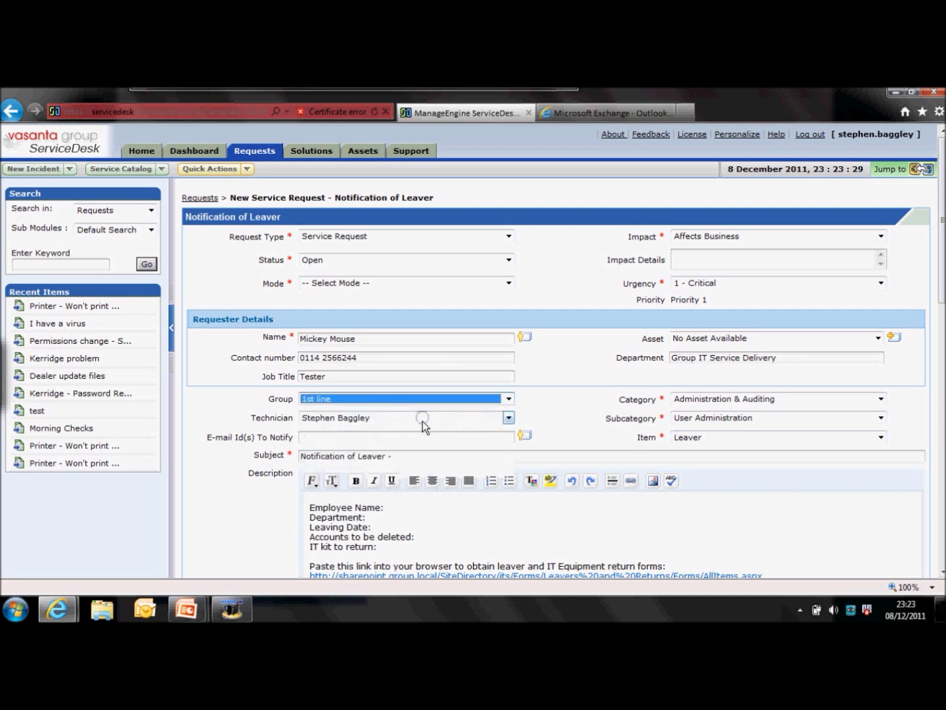
{"action": "left_click", "coordinate": [424, 418]}
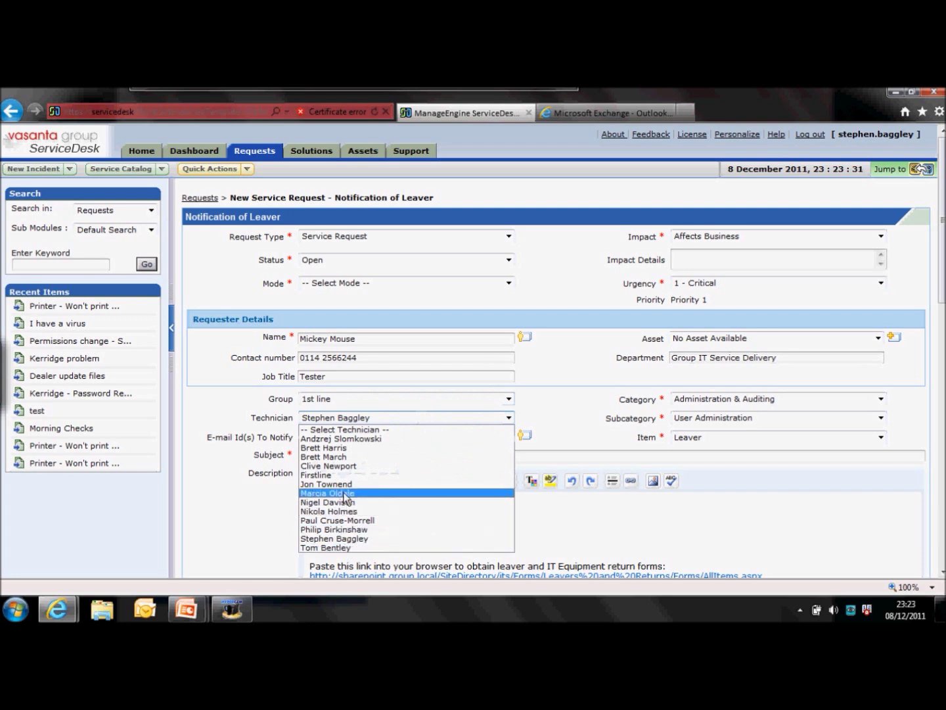
{"action": "left_click", "coordinate": [342, 474]}
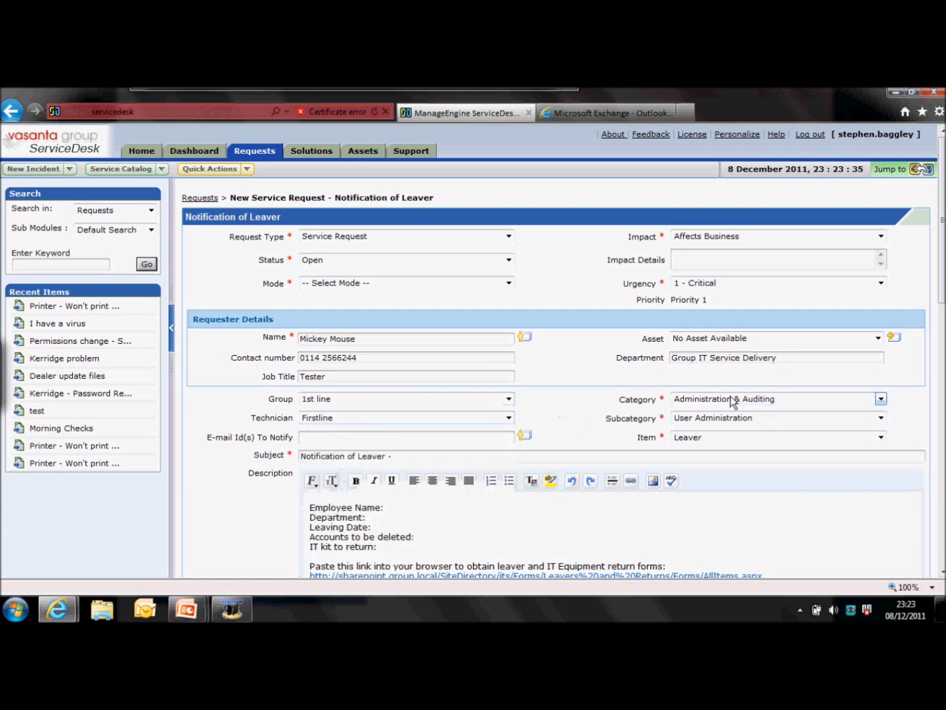
Examine the Category, Subcategory and Item options, keeping Administration & Auditing, User Administration and Leaver selected.
{"action": "left_click_drag", "start_coordinate": [655, 399], "coordinate": [611, 423]}
{"action": "left_click", "coordinate": [649, 434]}
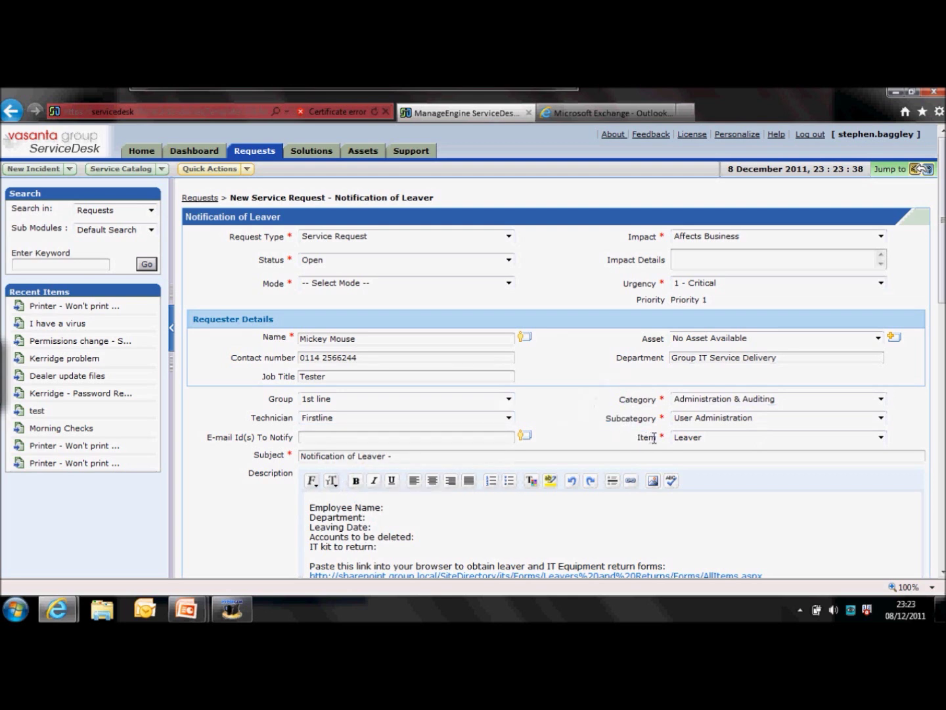
{"action": "left_click", "coordinate": [690, 400]}
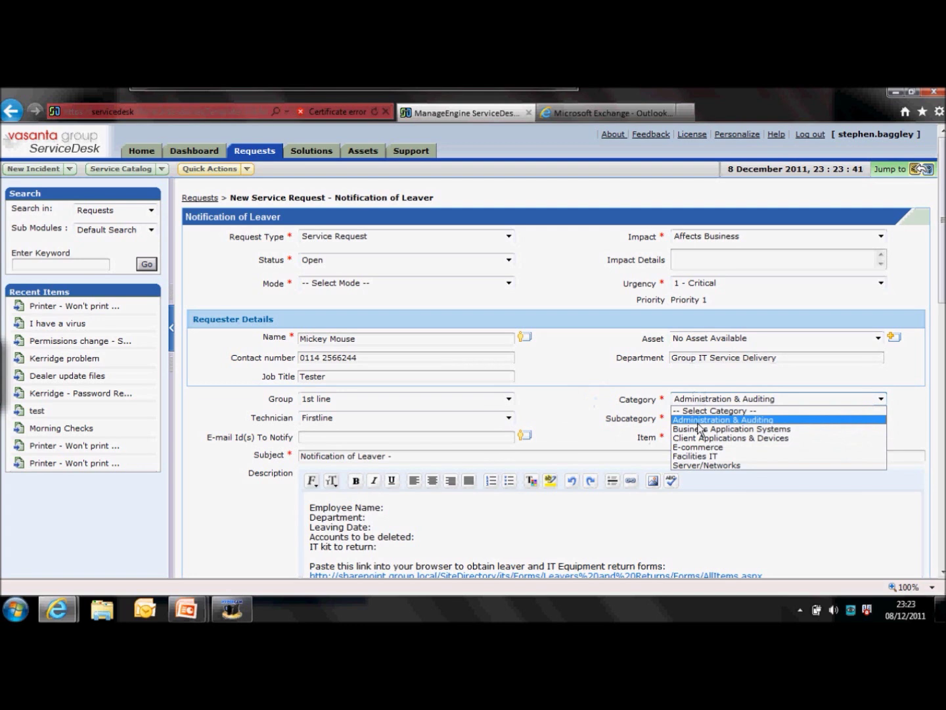
{"action": "left_click", "coordinate": [701, 422]}
{"action": "left_click", "coordinate": [702, 417]}
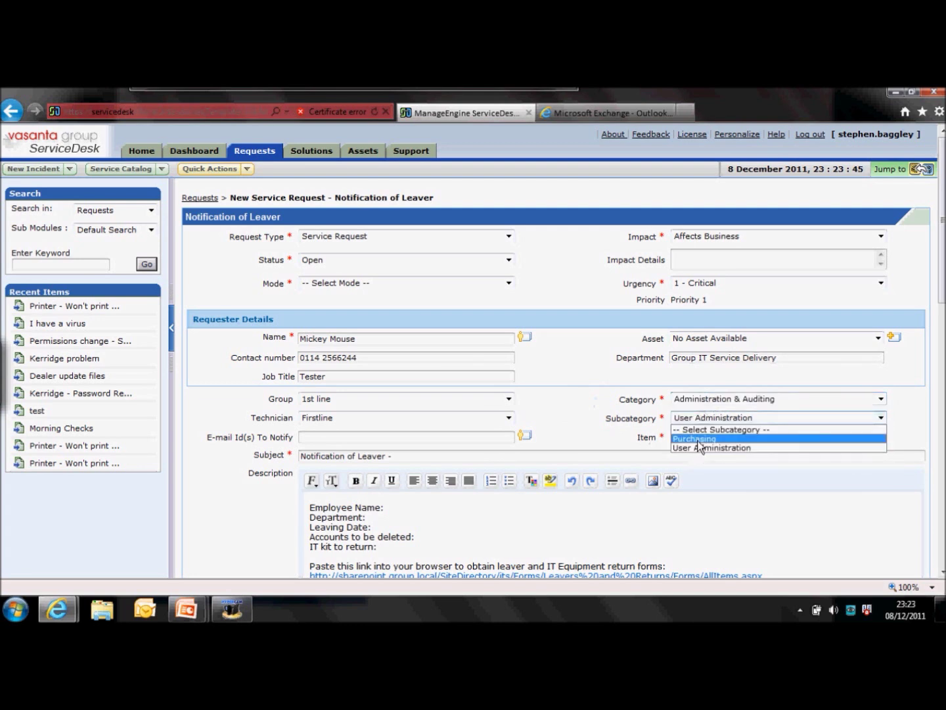
{"action": "left_click", "coordinate": [700, 448]}
{"action": "left_click", "coordinate": [696, 437]}
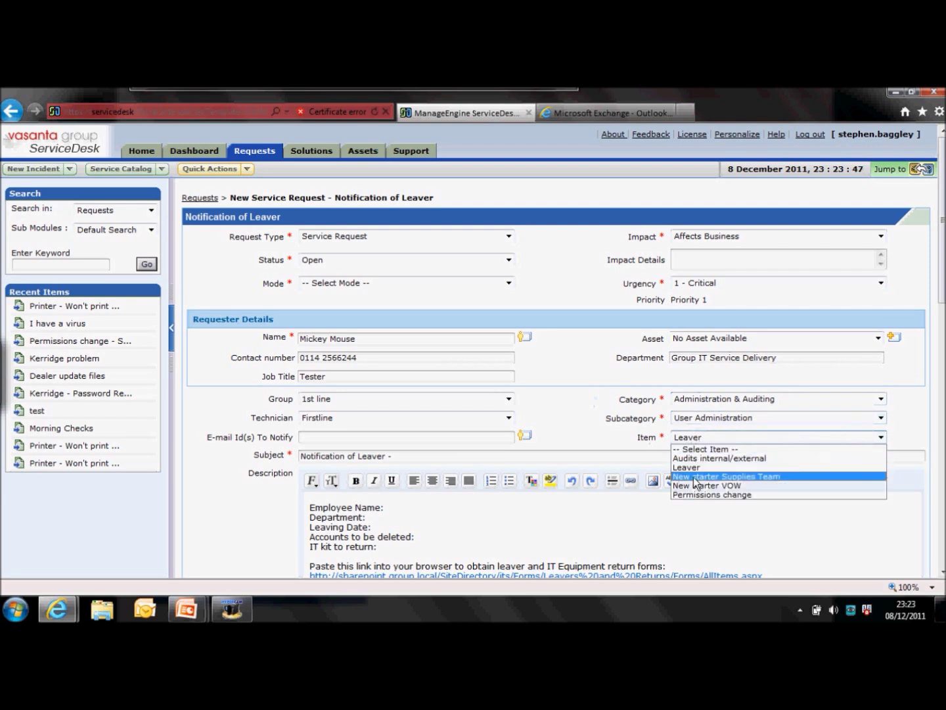
{"action": "left_click", "coordinate": [682, 467]}
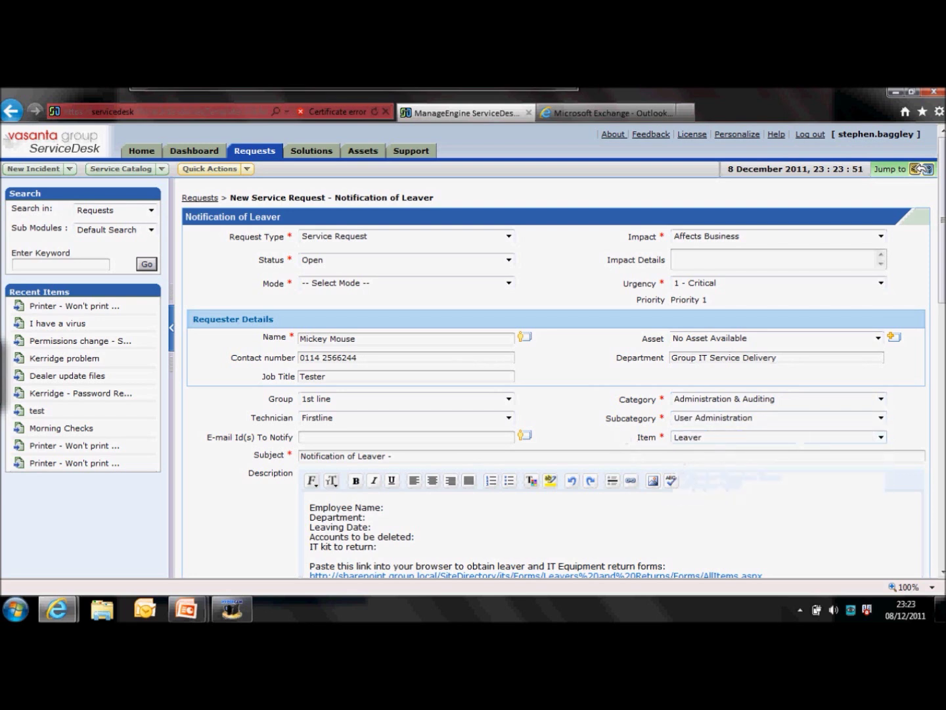
Examine the description template's employee detail prompts and the link to the leaver and IT Equipment return forms.
{"action": "scroll", "coordinate": [919, 368], "scroll_direction": "down", "scroll_amount": 4}
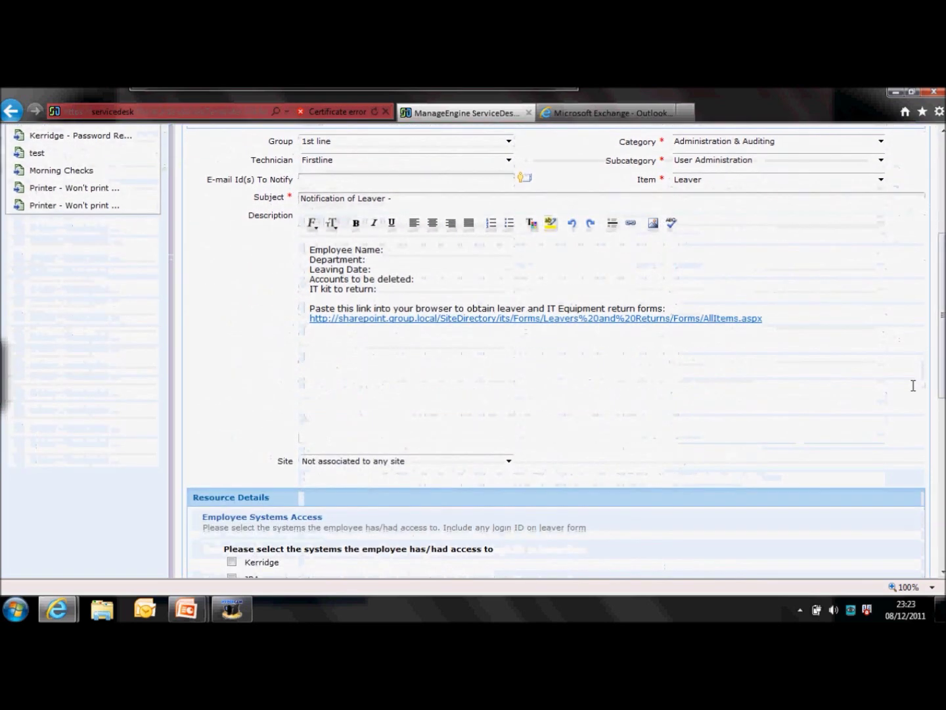
{"action": "left_click", "coordinate": [388, 250]}
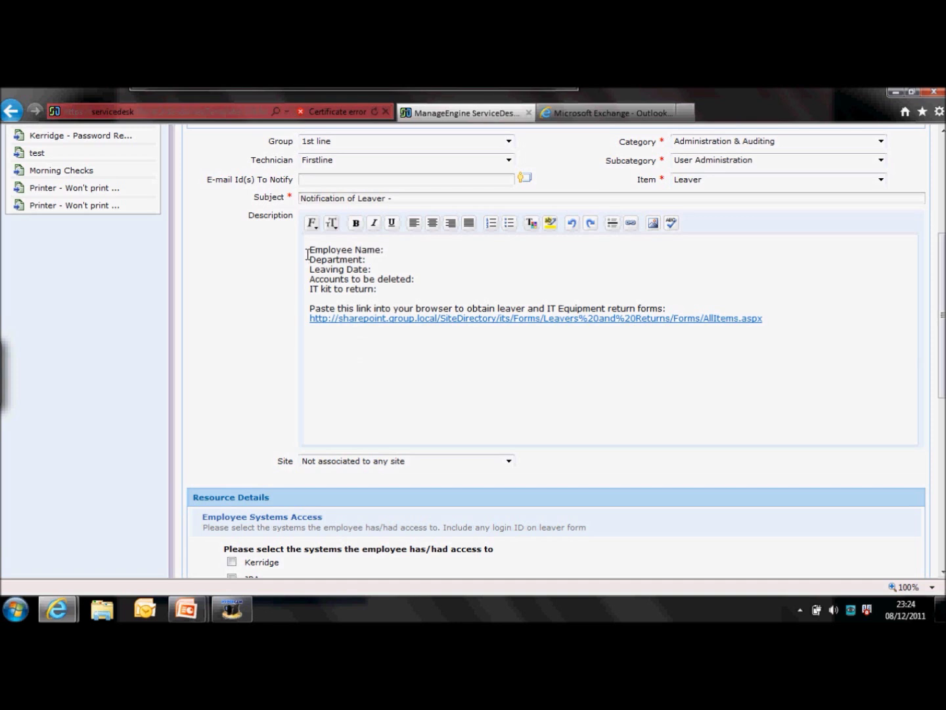
{"action": "left_click_drag", "start_coordinate": [309, 251], "coordinate": [382, 289]}
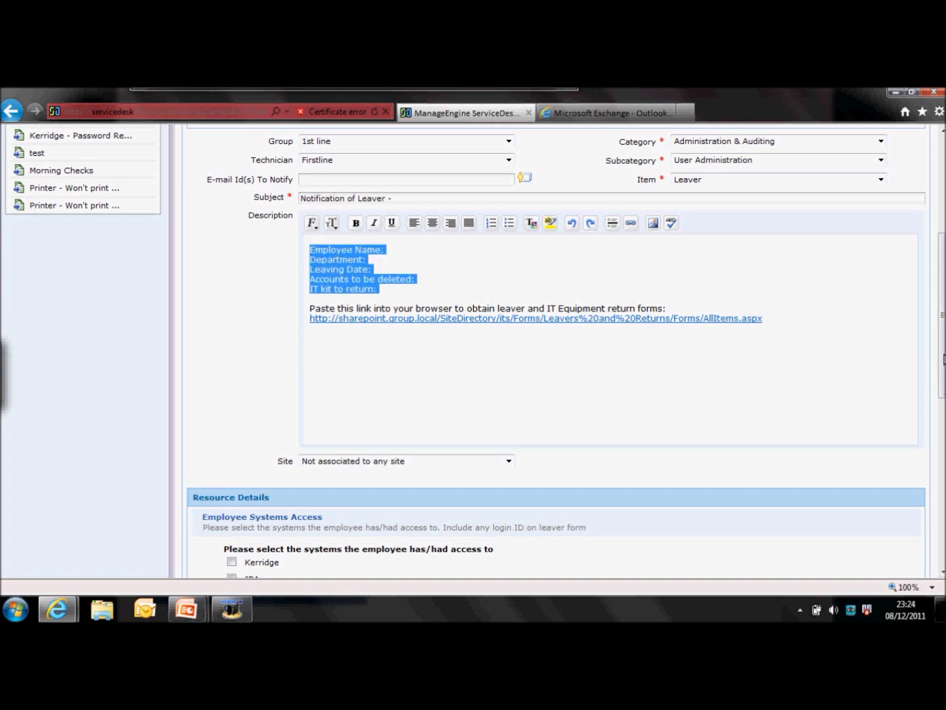
{"action": "left_click_drag", "start_coordinate": [944, 358], "coordinate": [943, 369]}
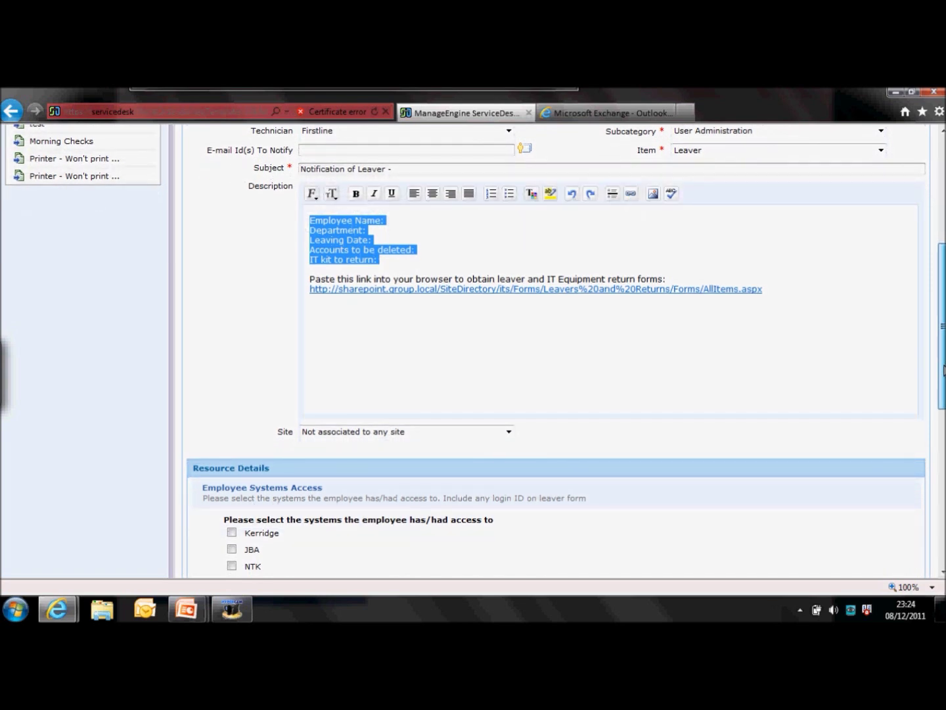
{"action": "left_click_drag", "start_coordinate": [943, 370], "coordinate": [943, 370]}
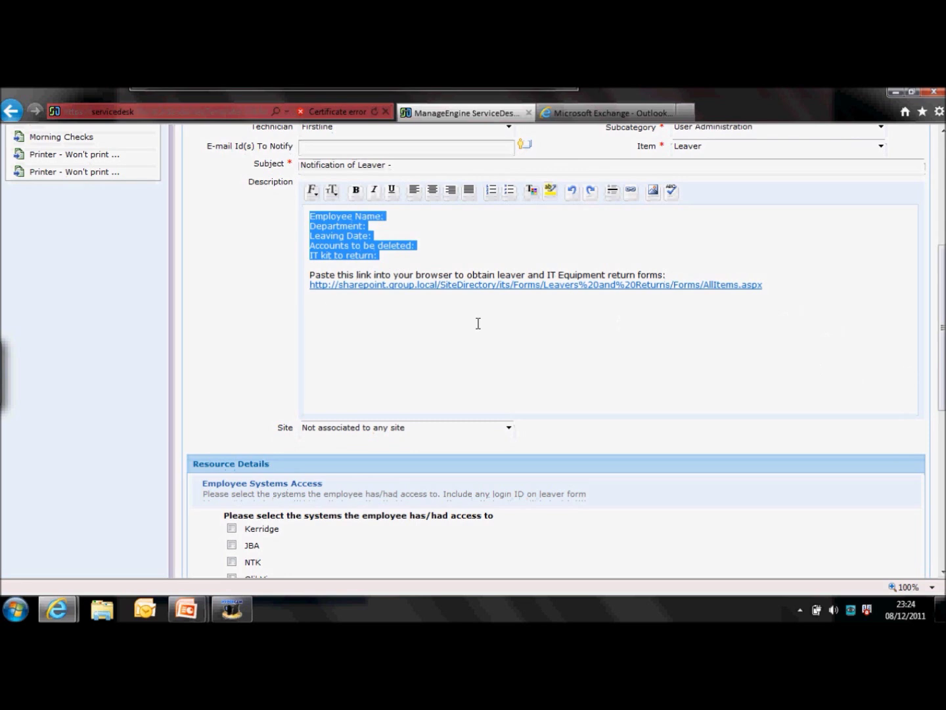
{"action": "right_click", "coordinate": [310, 286]}
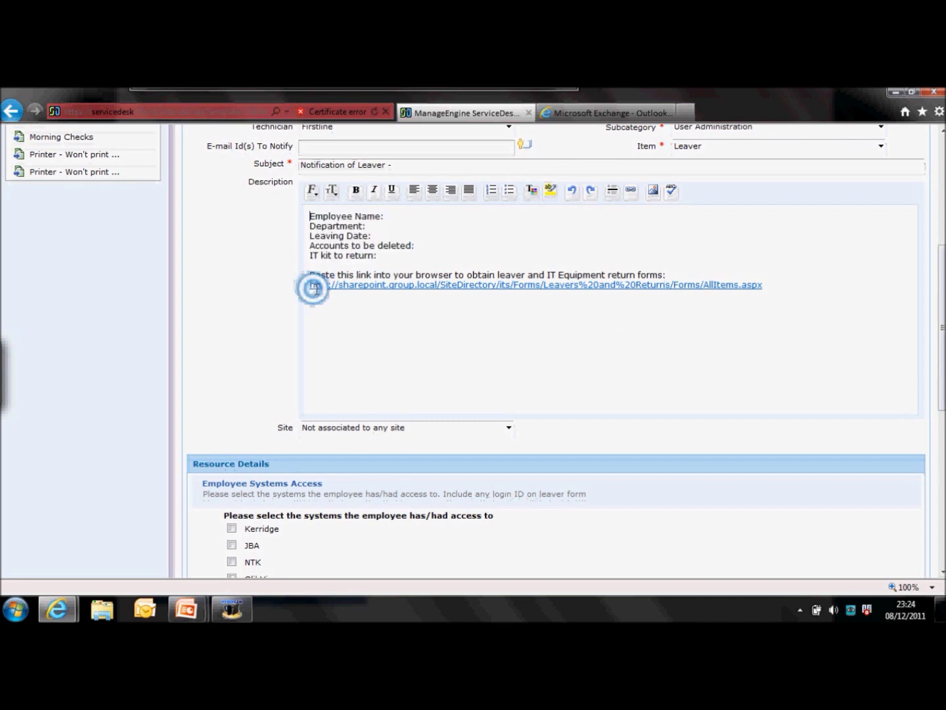
{"action": "left_click", "coordinate": [440, 324]}
{"action": "left_click_drag", "start_coordinate": [770, 293], "coordinate": [424, 263]}
{"action": "left_click", "coordinate": [358, 325]}
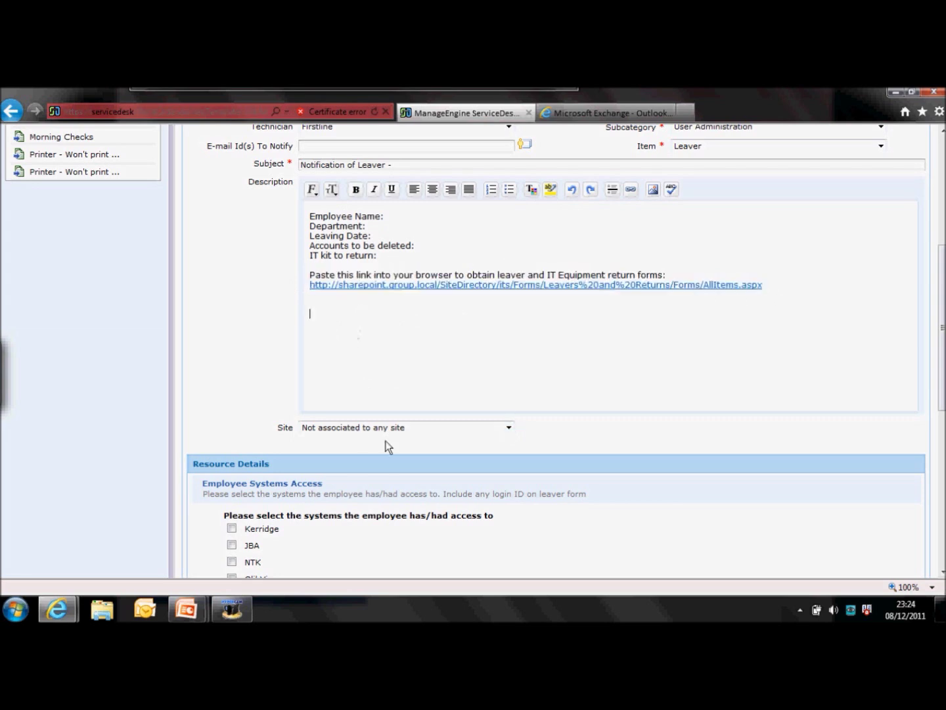
Set the request's site to K-House.
{"action": "left_click", "coordinate": [514, 428]}
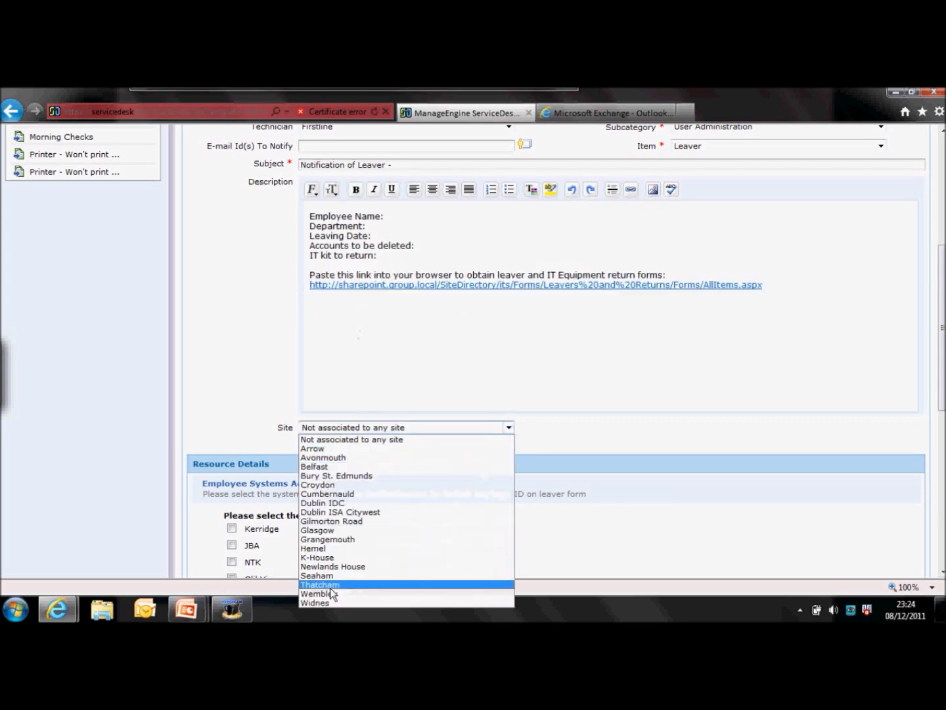
{"action": "left_click", "coordinate": [328, 558]}
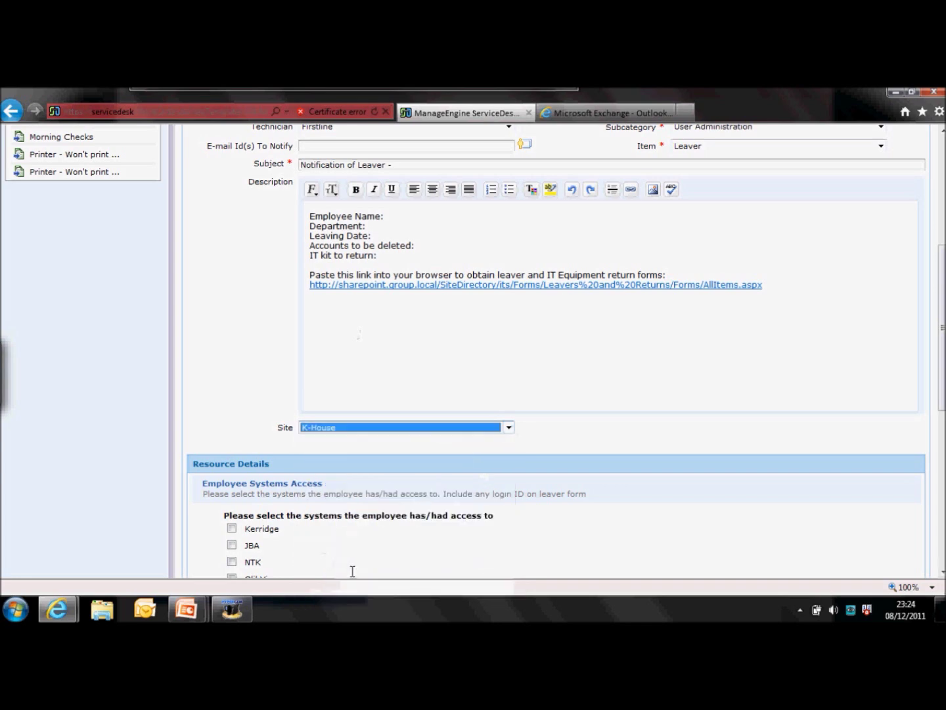
{"action": "left_click", "coordinate": [551, 466]}
Review the Employee Systems Access section under Resource Details and mark Kerridge and JBA as systems the employee had access to.
{"action": "left_click_drag", "start_coordinate": [943, 359], "coordinate": [932, 481]}
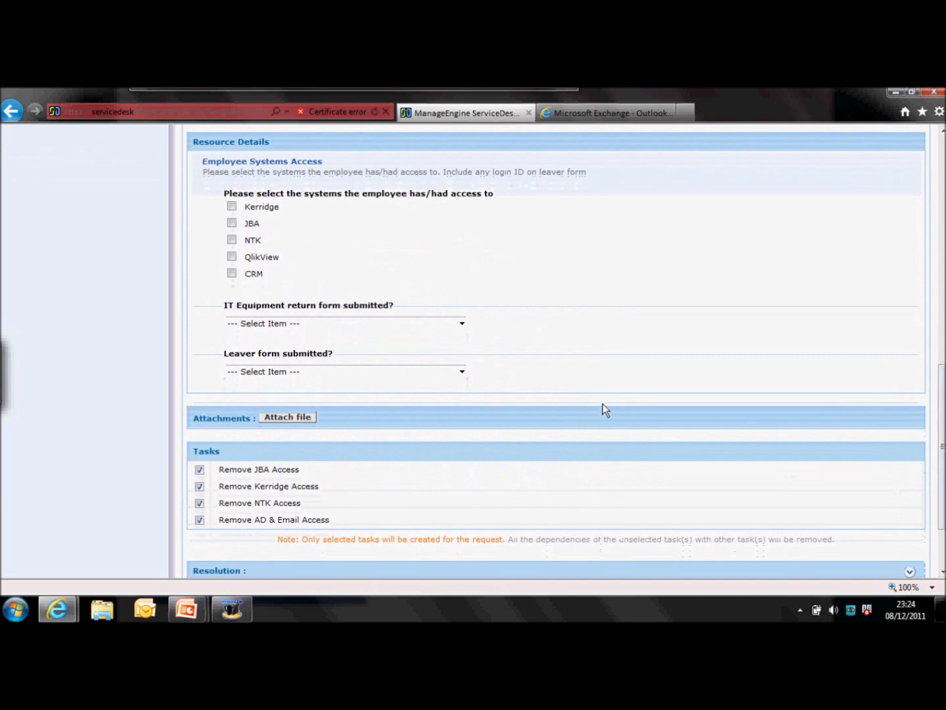
{"action": "left_click_drag", "start_coordinate": [193, 142], "coordinate": [270, 144]}
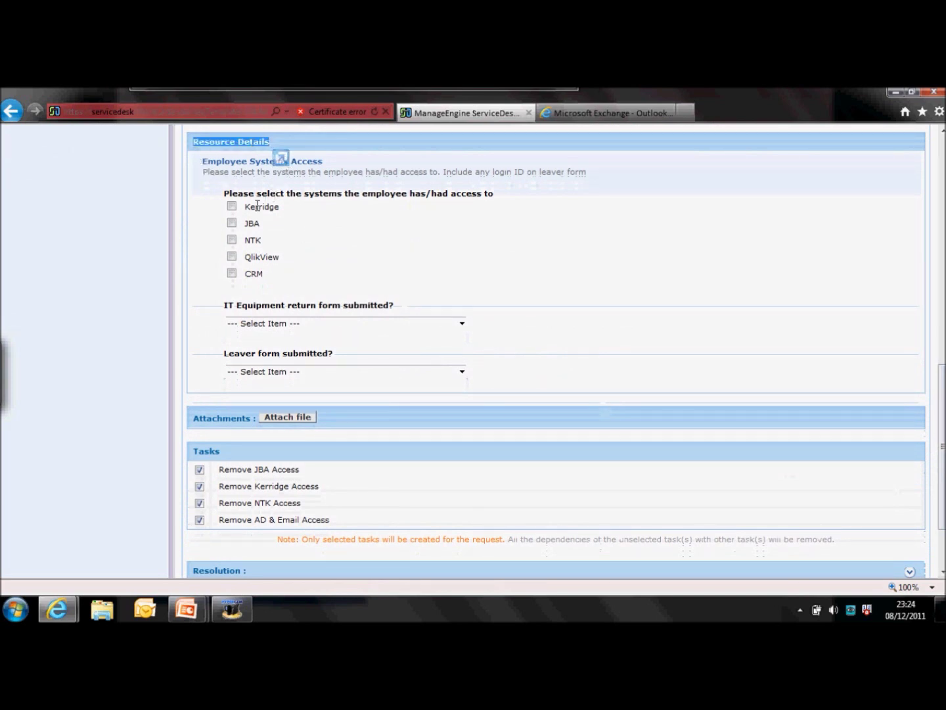
{"action": "left_click", "coordinate": [286, 141]}
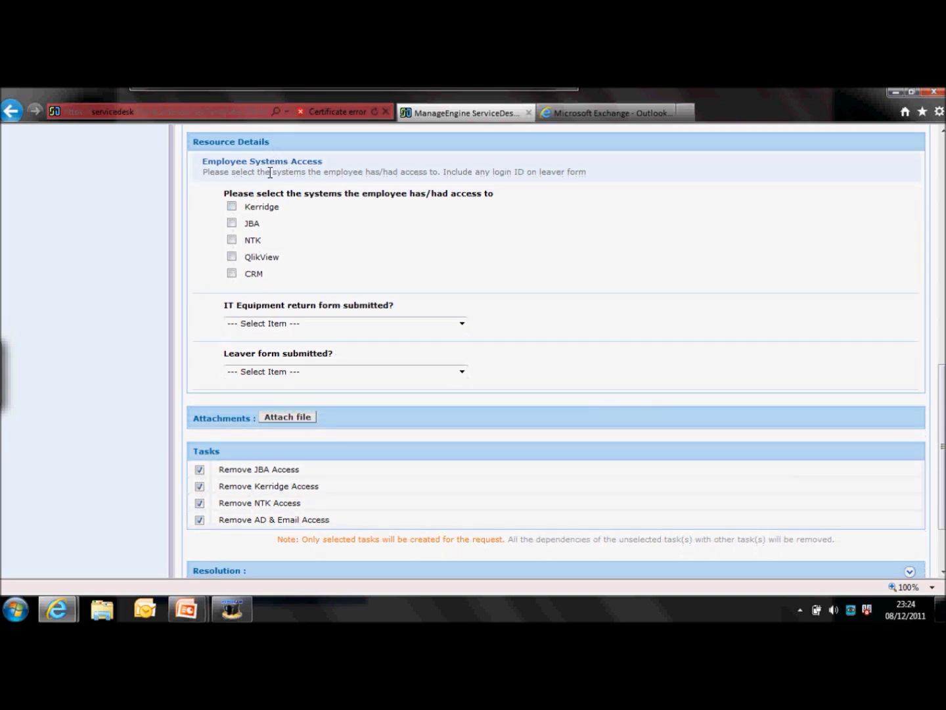
{"action": "left_click_drag", "start_coordinate": [204, 161], "coordinate": [319, 181]}
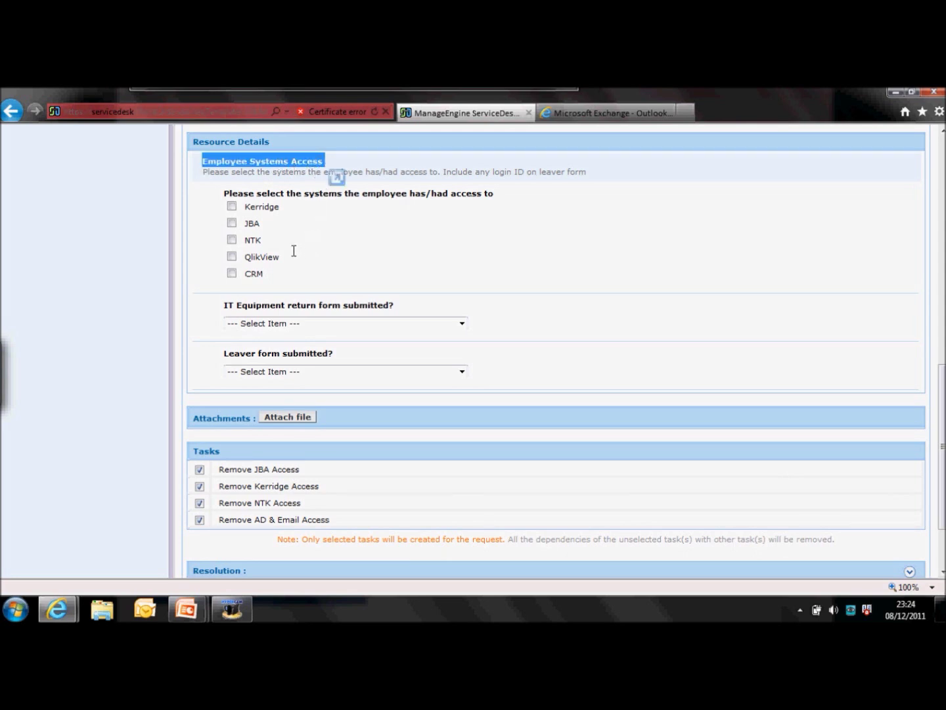
{"action": "left_click", "coordinate": [233, 205]}
{"action": "left_click", "coordinate": [233, 223]}
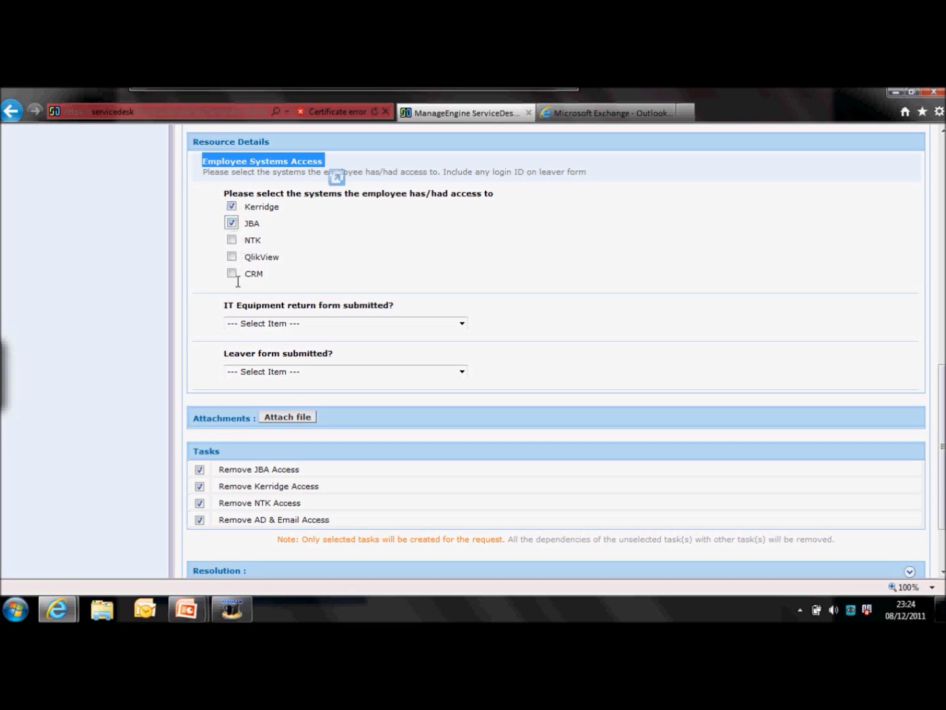
Try Yes for whether the IT Equipment return form was submitted, and settle on No.
{"action": "left_click", "coordinate": [260, 323]}
{"action": "left_click", "coordinate": [254, 344]}
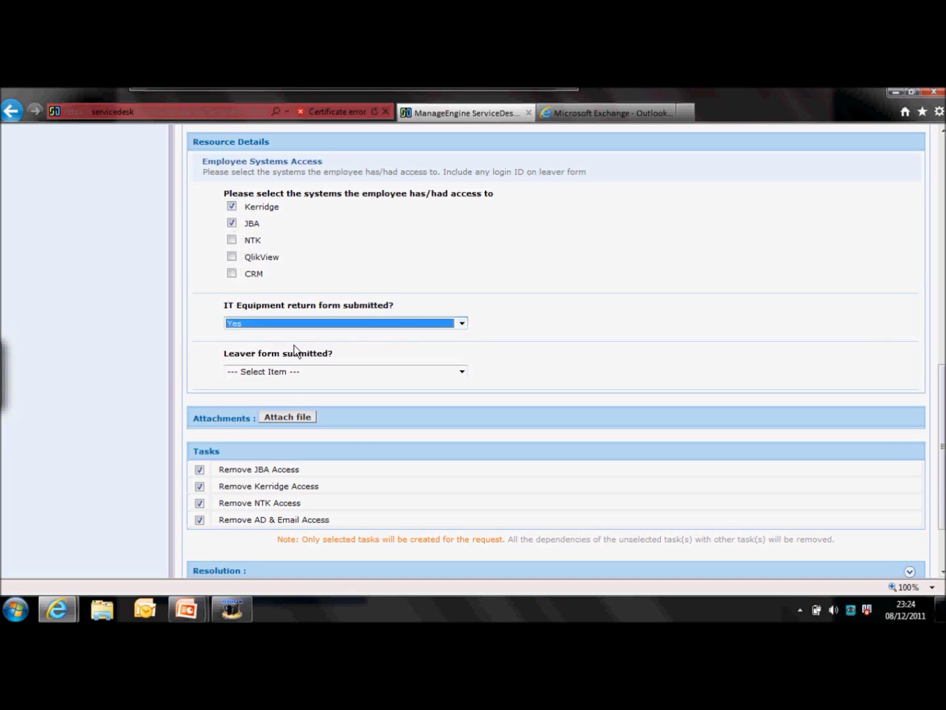
{"action": "left_click", "coordinate": [289, 324]}
{"action": "left_click", "coordinate": [263, 349]}
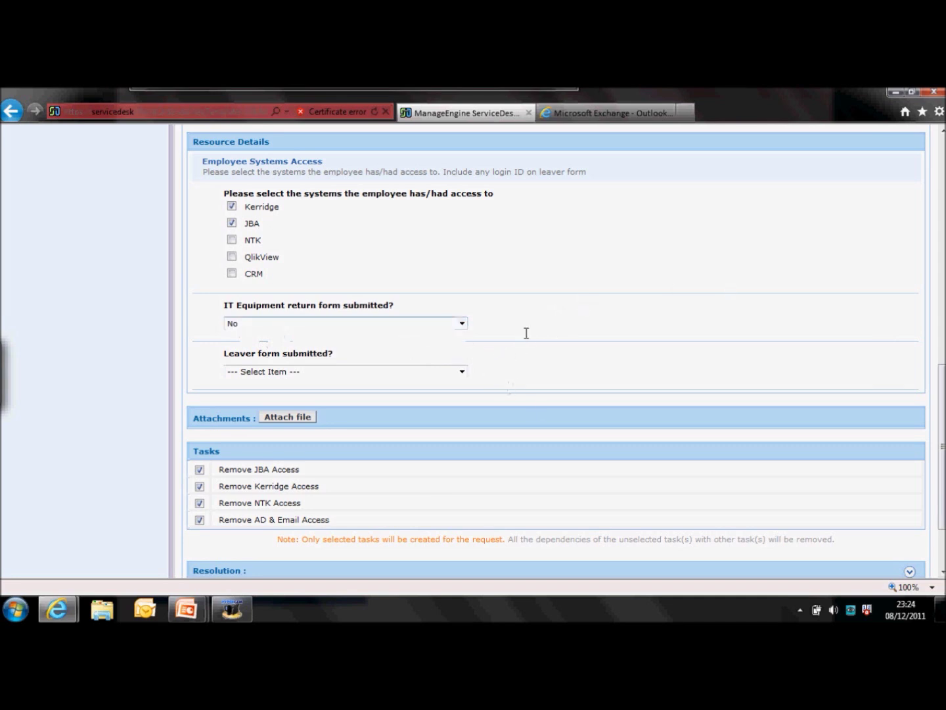
Open the file attachment dialog, examine the maximum attachment size, and close it without attaching anything.
{"action": "left_click", "coordinate": [299, 418]}
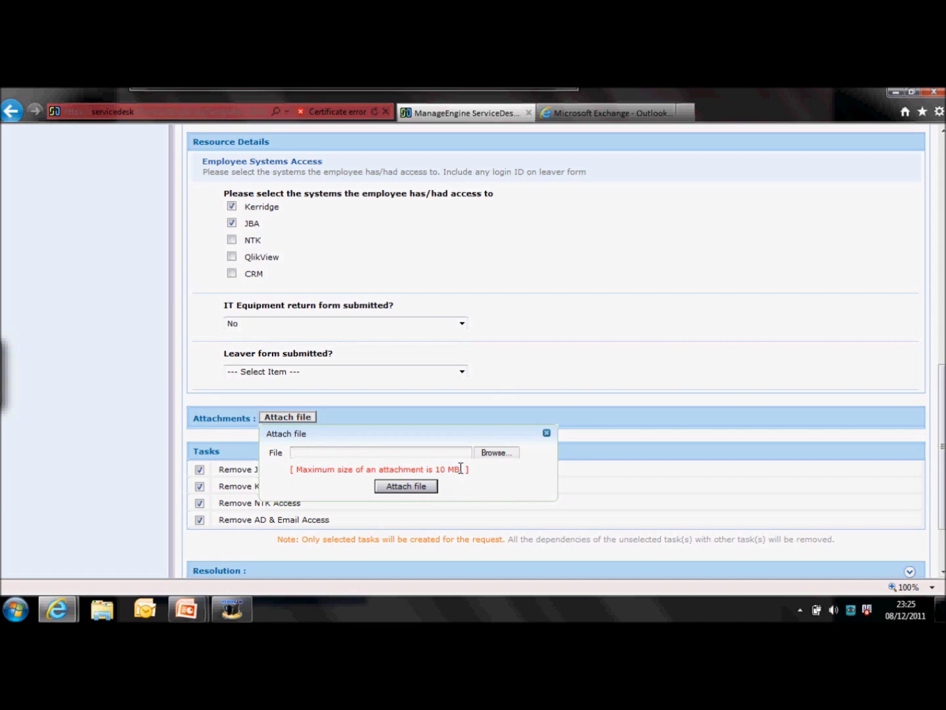
{"action": "left_click_drag", "start_coordinate": [461, 467], "coordinate": [380, 469]}
{"action": "left_click", "coordinate": [540, 482]}
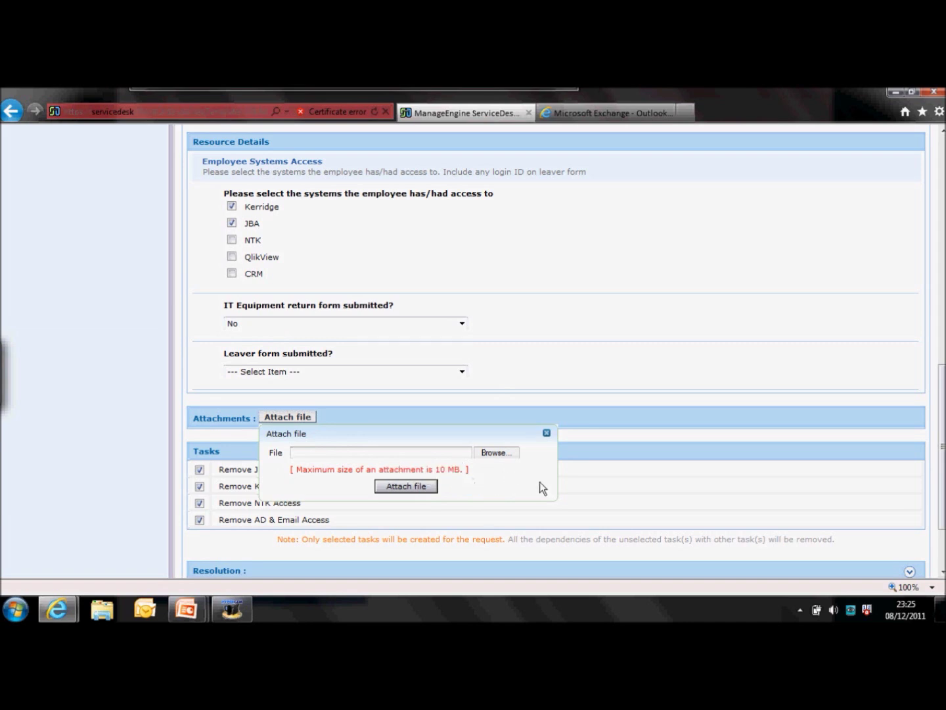
{"action": "left_click", "coordinate": [547, 435]}
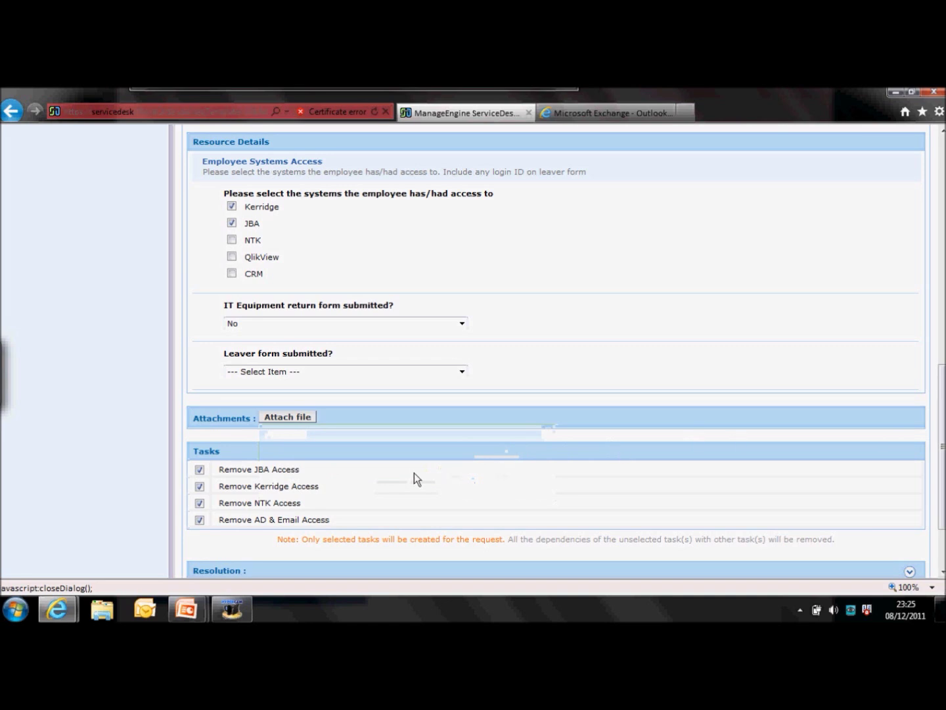
Deselect the JBA, Kerridge, NTK and AD & Email access removal tasks, and reselect all four.
{"action": "scroll", "coordinate": [938, 571], "scroll_direction": "down", "scroll_amount": 1}
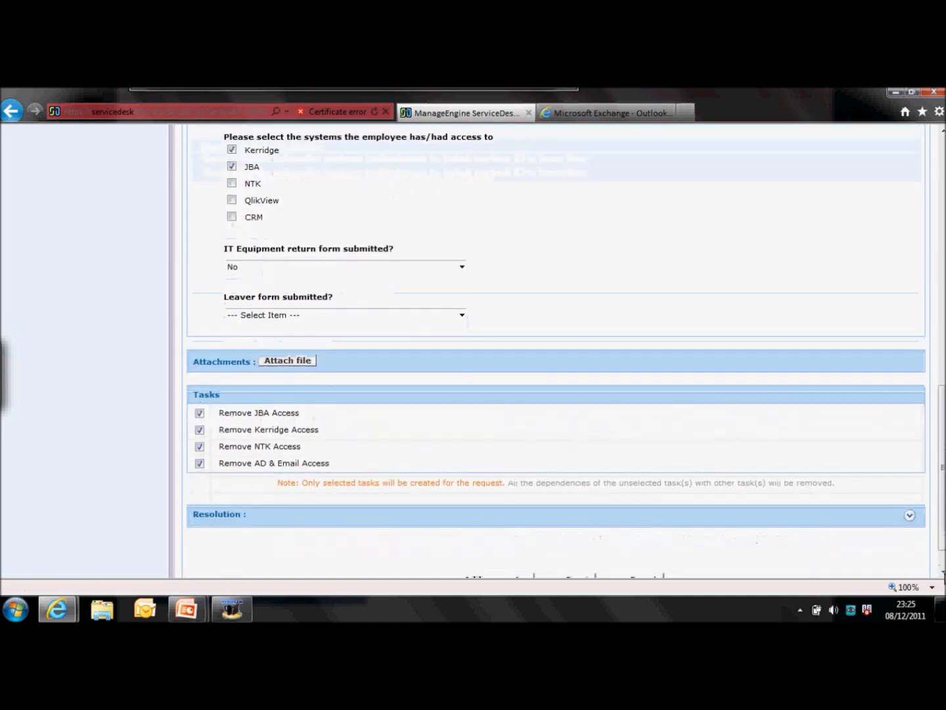
{"action": "scroll", "coordinate": [933, 569], "scroll_direction": "down", "scroll_amount": 1}
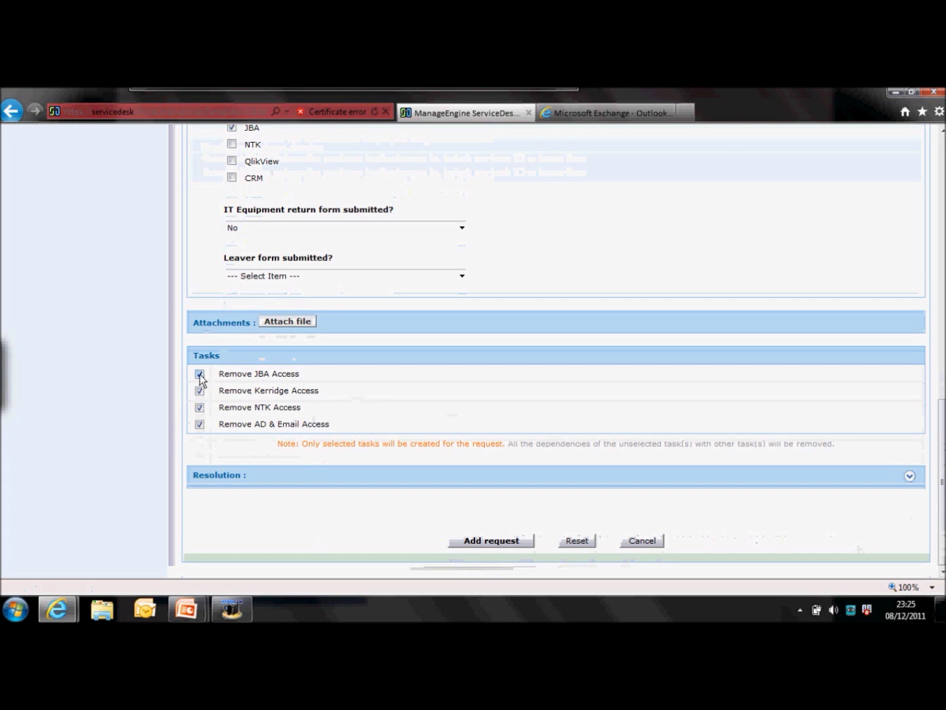
{"action": "left_click", "coordinate": [200, 375]}
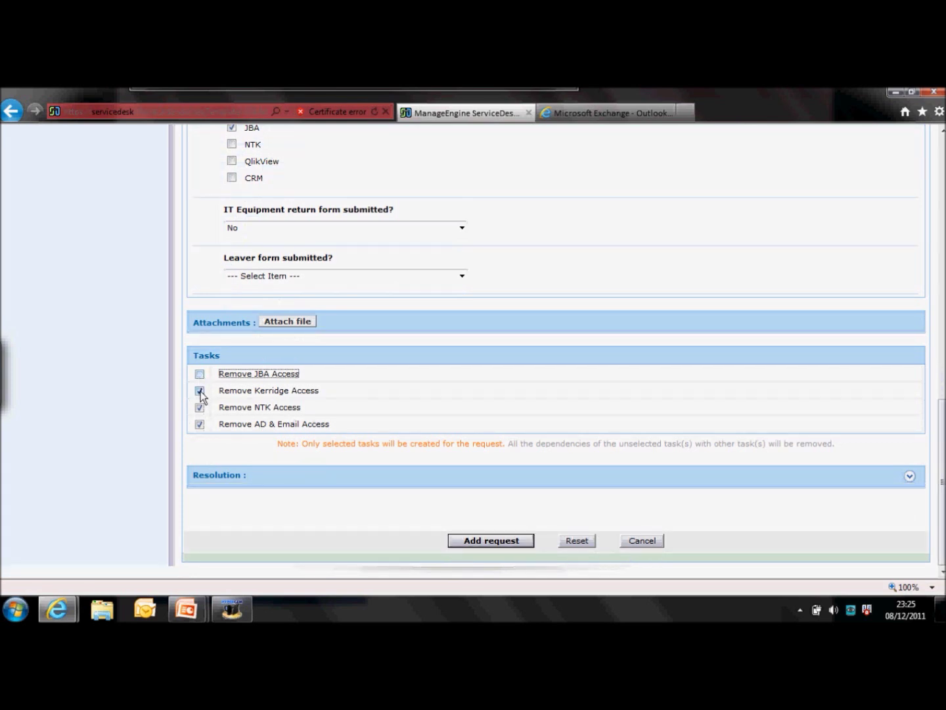
{"action": "left_click", "coordinate": [199, 390]}
{"action": "left_click", "coordinate": [199, 407]}
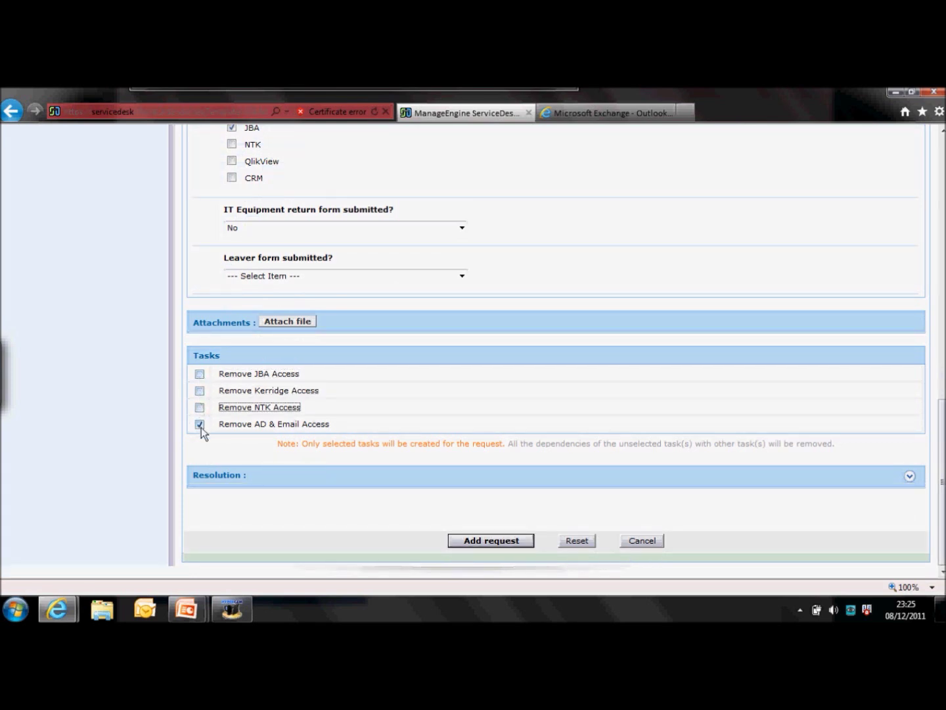
{"action": "left_click", "coordinate": [198, 423]}
{"action": "left_click", "coordinate": [199, 423]}
{"action": "left_click", "coordinate": [199, 407]}
{"action": "left_click", "coordinate": [200, 391]}
{"action": "left_click", "coordinate": [200, 374]}
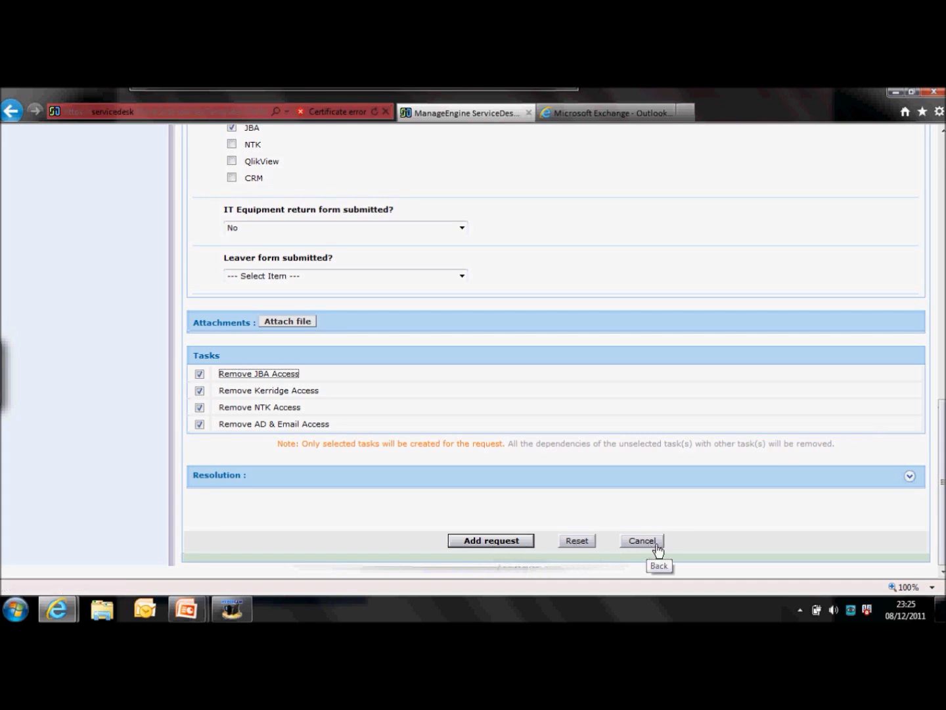
Start a new incident from the Morning Checks template in the Facilities IT category.
{"action": "scroll", "coordinate": [942, 519], "scroll_direction": "up", "scroll_amount": 15}
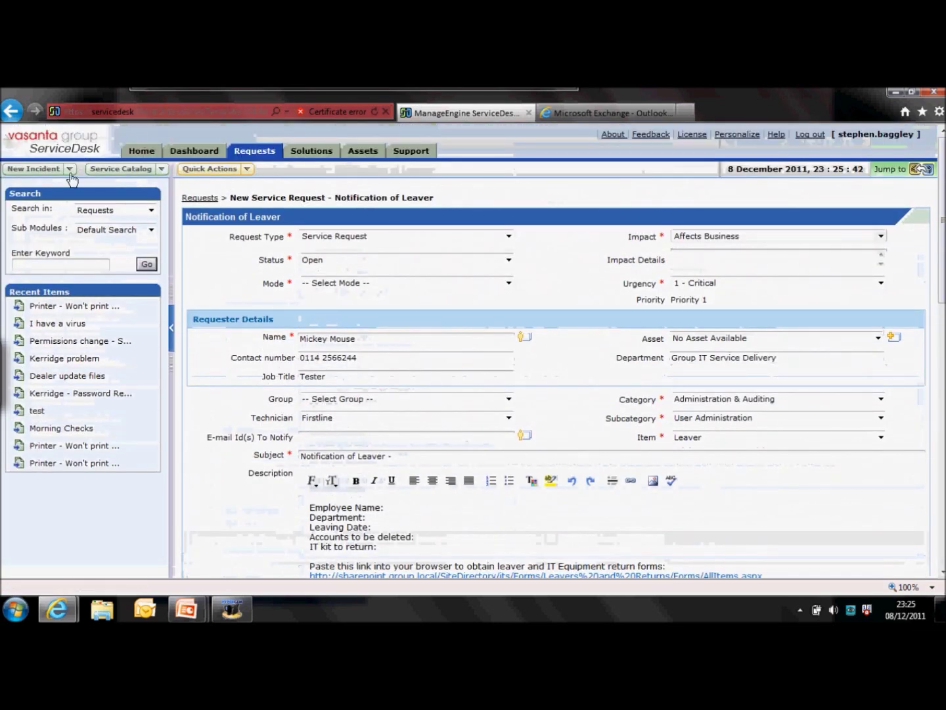
{"action": "left_click", "coordinate": [70, 173]}
{"action": "left_click", "coordinate": [71, 174]}
{"action": "left_click", "coordinate": [70, 172]}
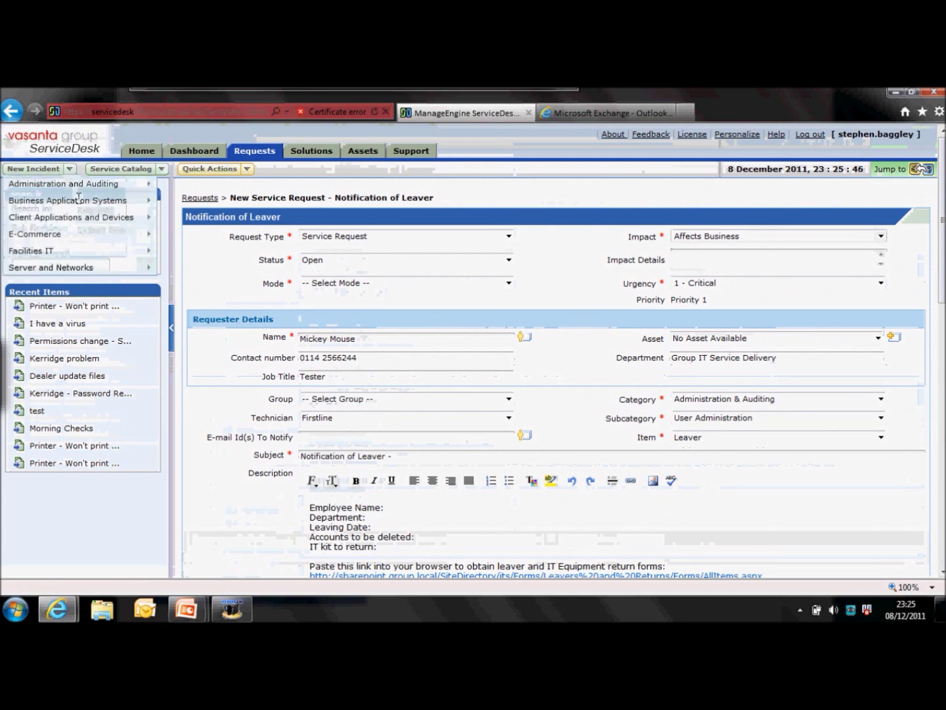
{"action": "mouse_move", "coordinate": [79, 214]}
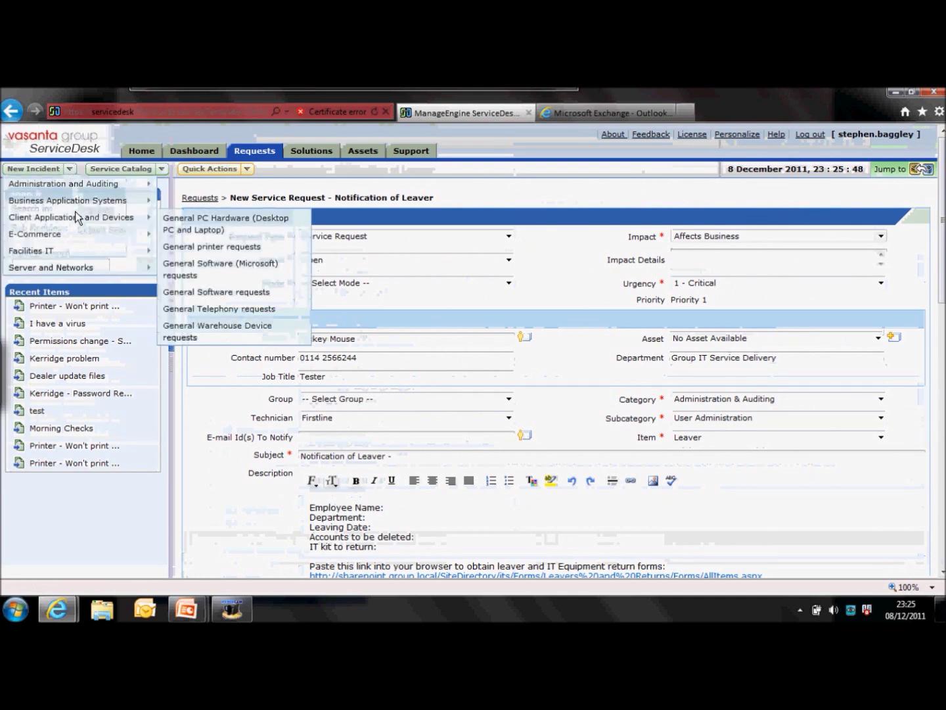
{"action": "mouse_move", "coordinate": [56, 251]}
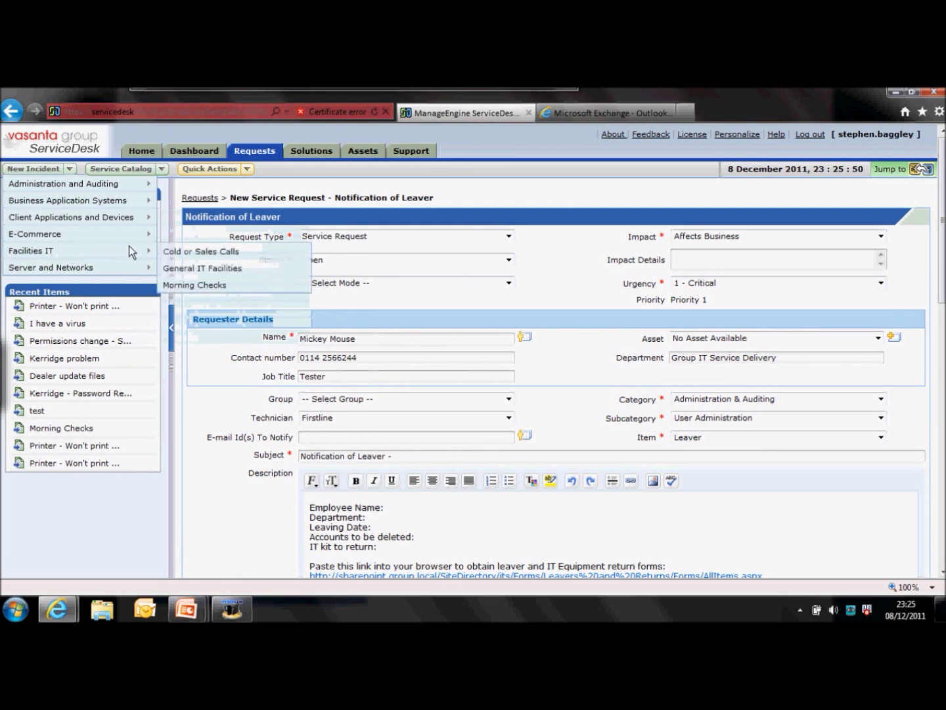
{"action": "left_click", "coordinate": [192, 284]}
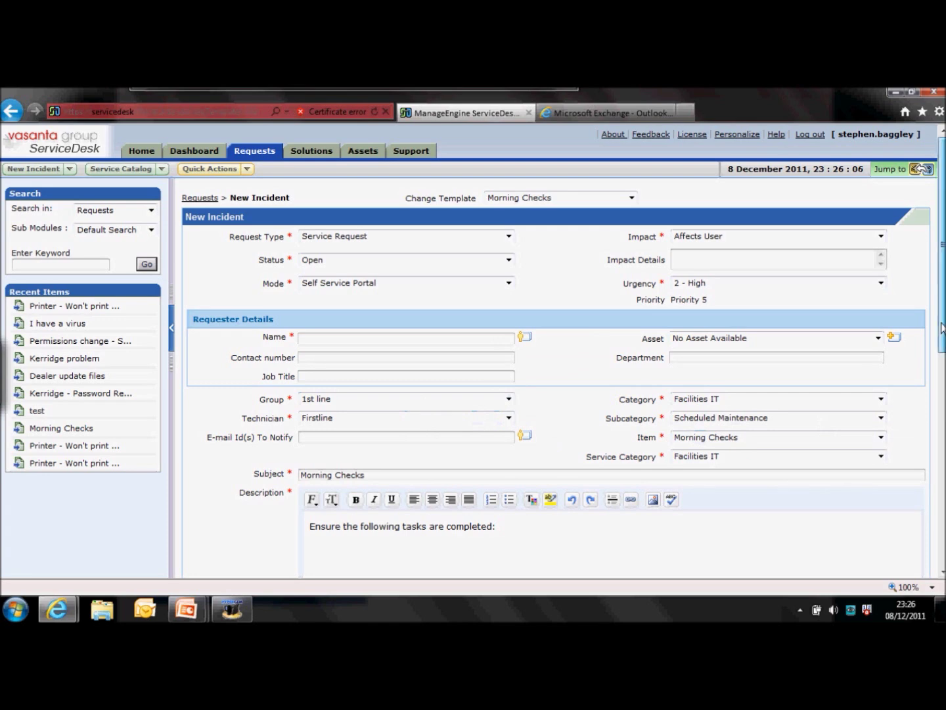
Examine the Impact and Service Category options, keeping Affects User and Facilities IT, and compare them with the New Incident template categories.
{"action": "left_click_drag", "start_coordinate": [938, 332], "coordinate": [919, 354]}
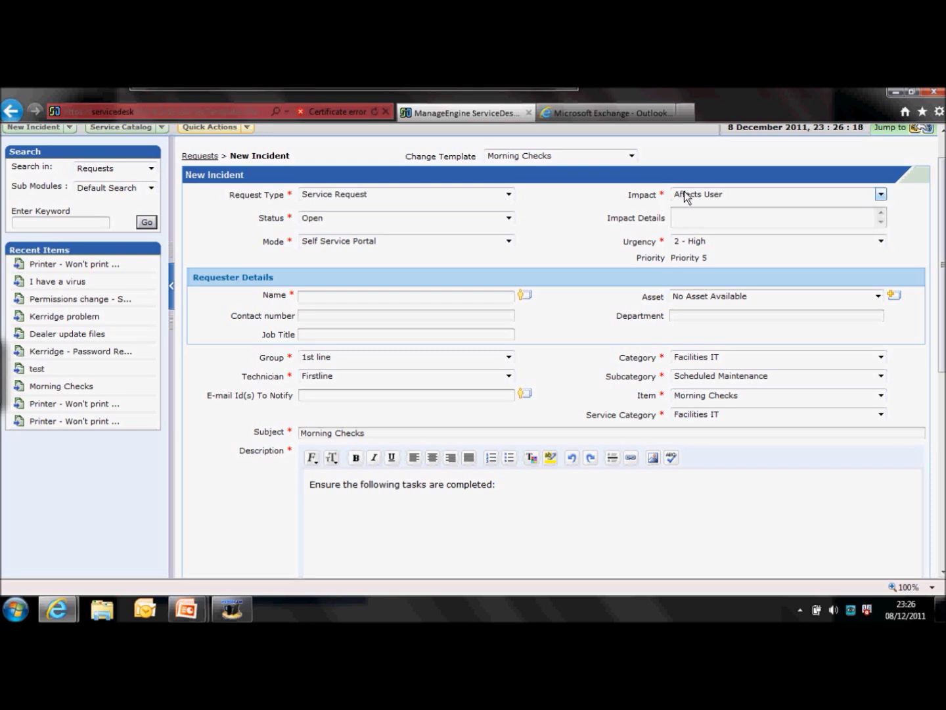
{"action": "left_click", "coordinate": [686, 195]}
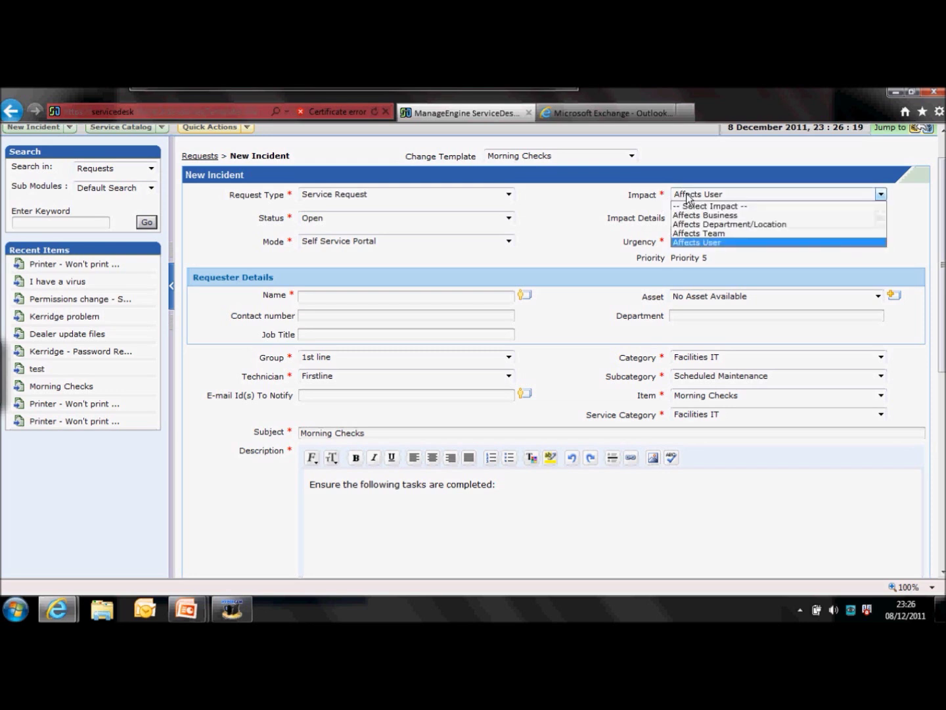
{"action": "left_click", "coordinate": [712, 241]}
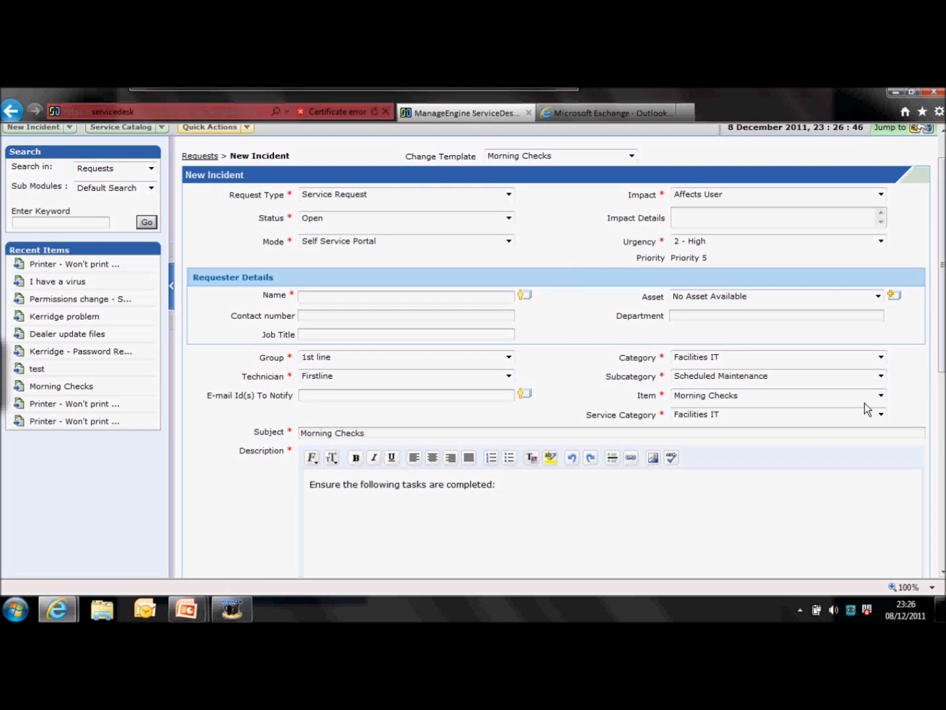
{"action": "left_click", "coordinate": [749, 415]}
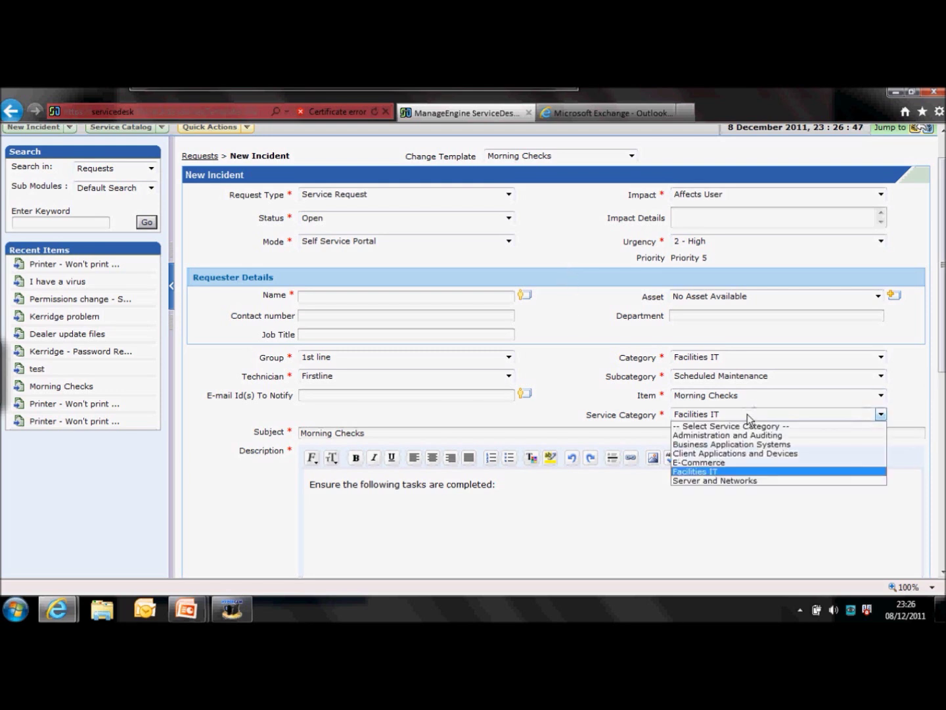
{"action": "left_click", "coordinate": [715, 471]}
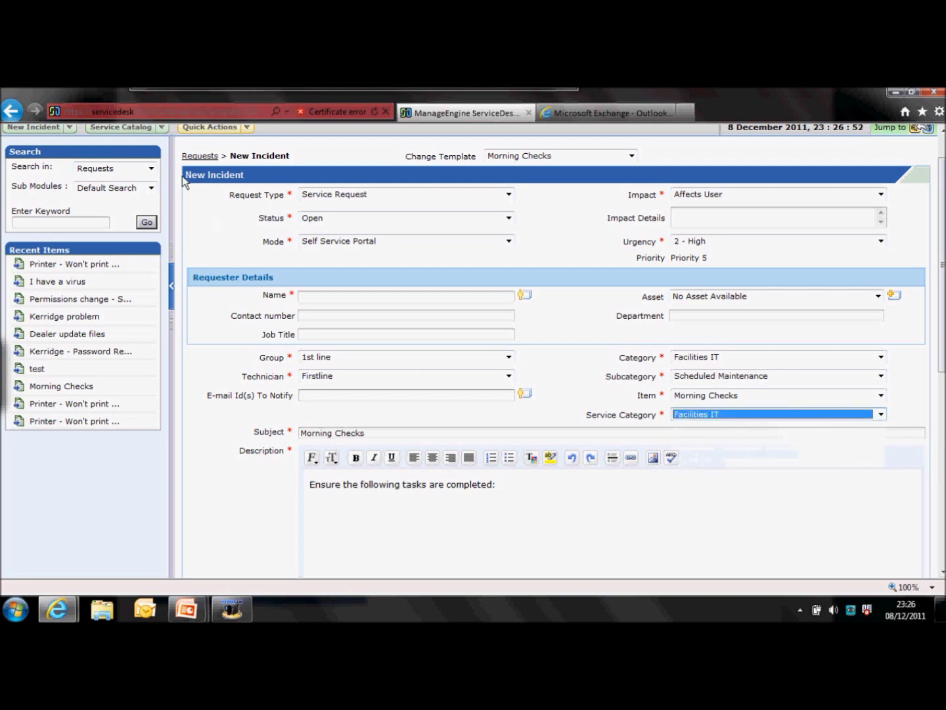
{"action": "left_click", "coordinate": [70, 129]}
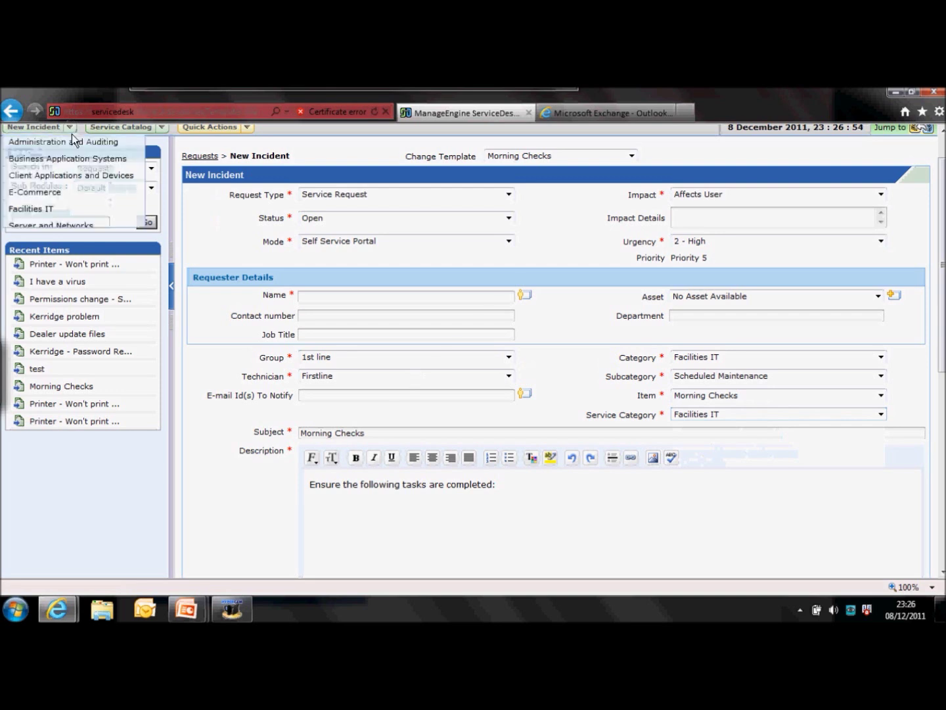
{"action": "mouse_move", "coordinate": [58, 207]}
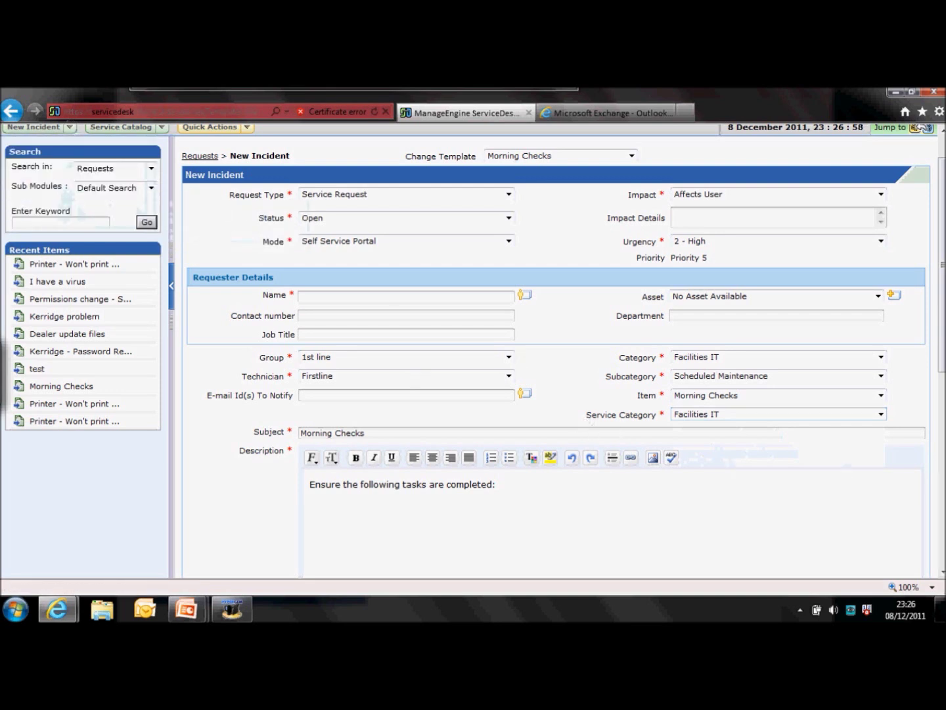
Deselect the Check SharePoint EOD Store, Check End of Day Logs and Complete Backups Check Sheet tasks on the Morning Checks incident.
{"action": "scroll", "coordinate": [617, 458], "scroll_direction": "down", "scroll_amount": 6}
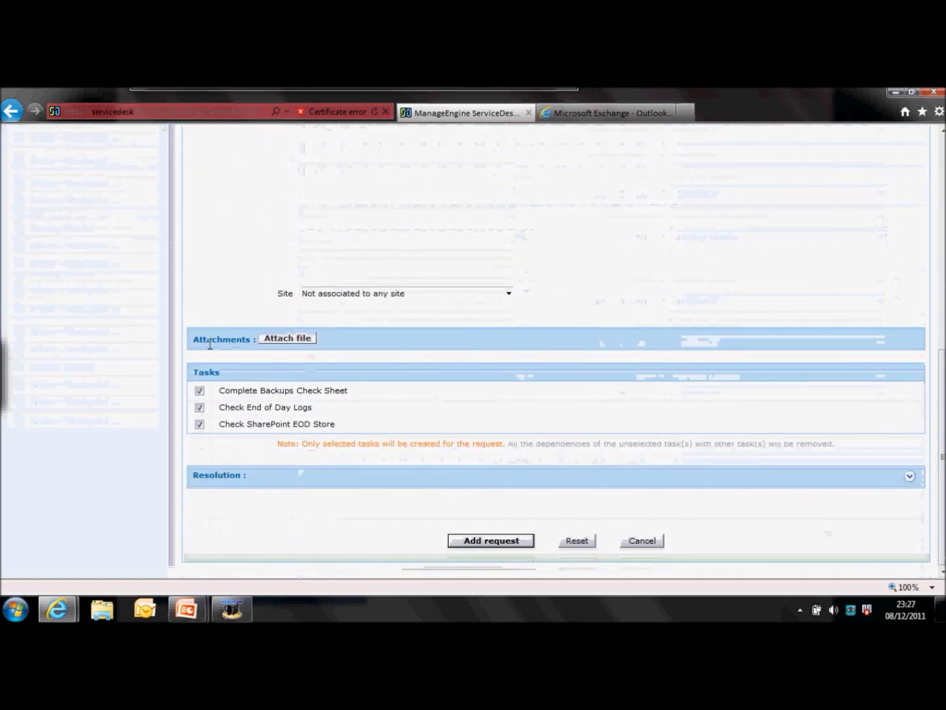
{"action": "left_click", "coordinate": [199, 424]}
{"action": "left_click", "coordinate": [200, 407]}
{"action": "left_click", "coordinate": [200, 390]}
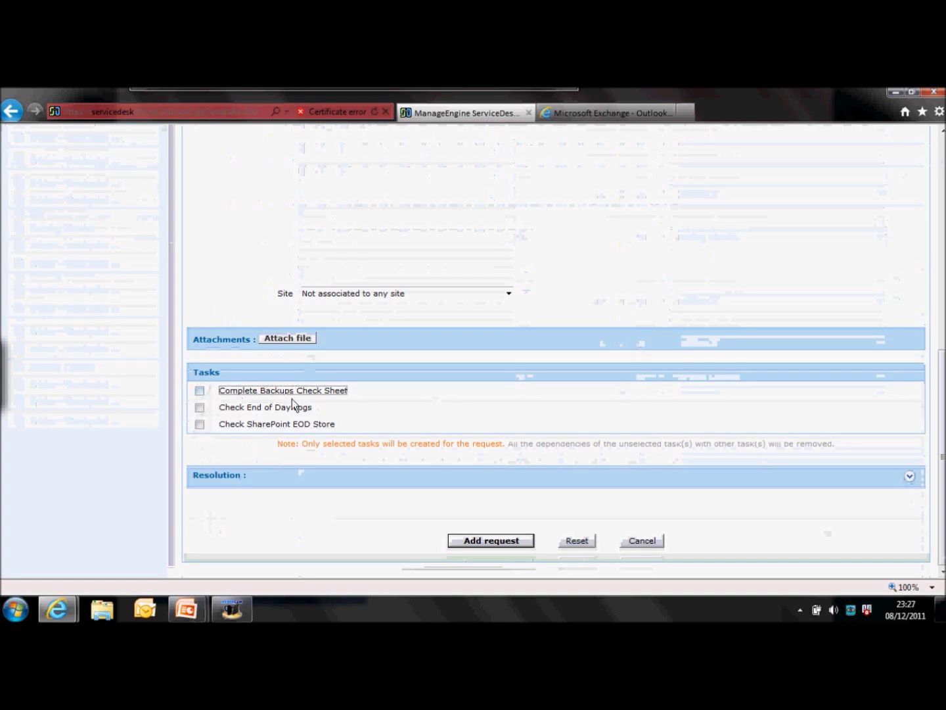